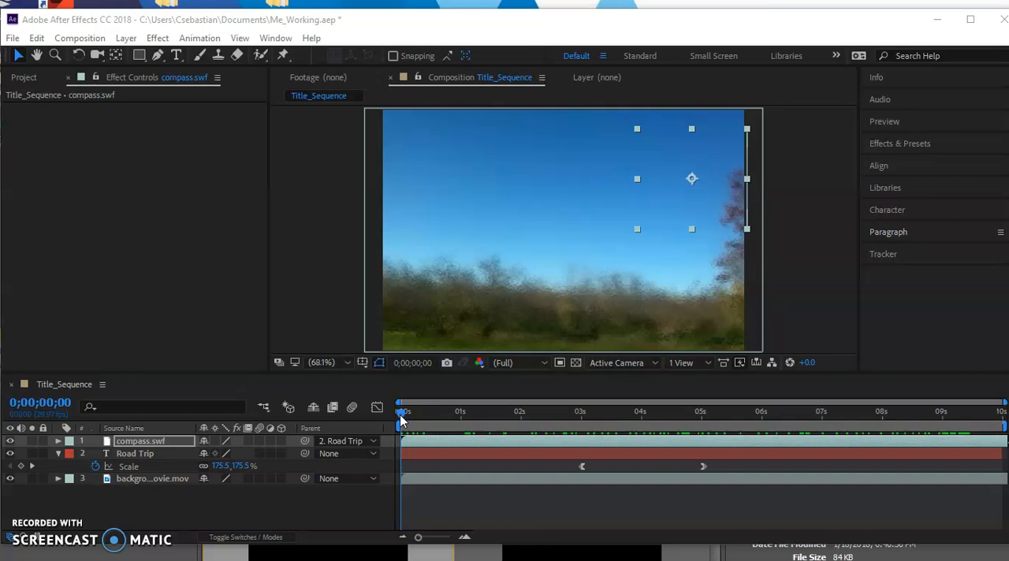
Step: Scrub through Title_Sequence to review the Road Trip title's scale animation and how the parented compass follows it
left_click_drag(401, 415, 960, 453)
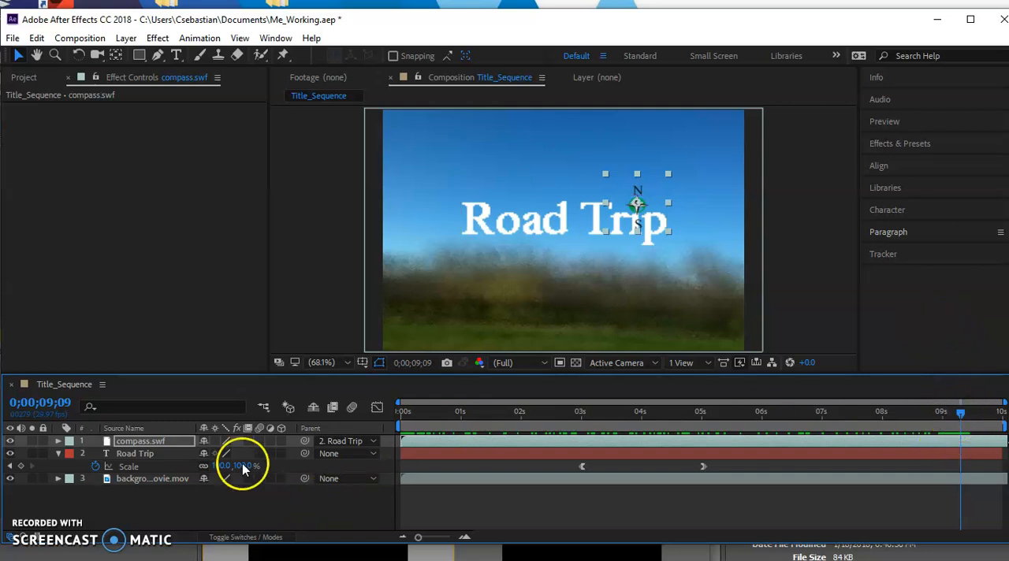
left_click_drag(962, 420, 682, 445)
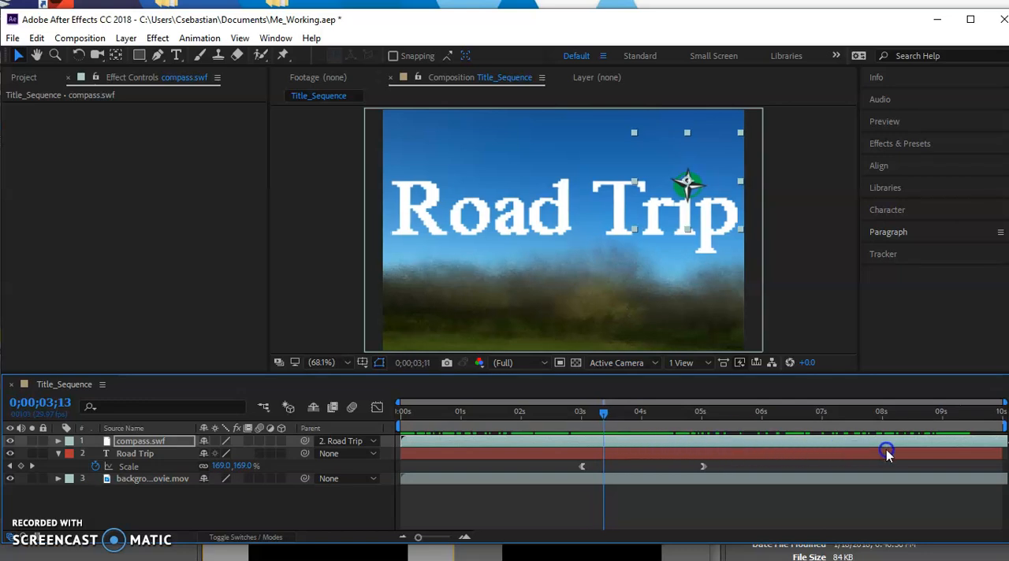
left_click_drag(885, 451, 889, 451)
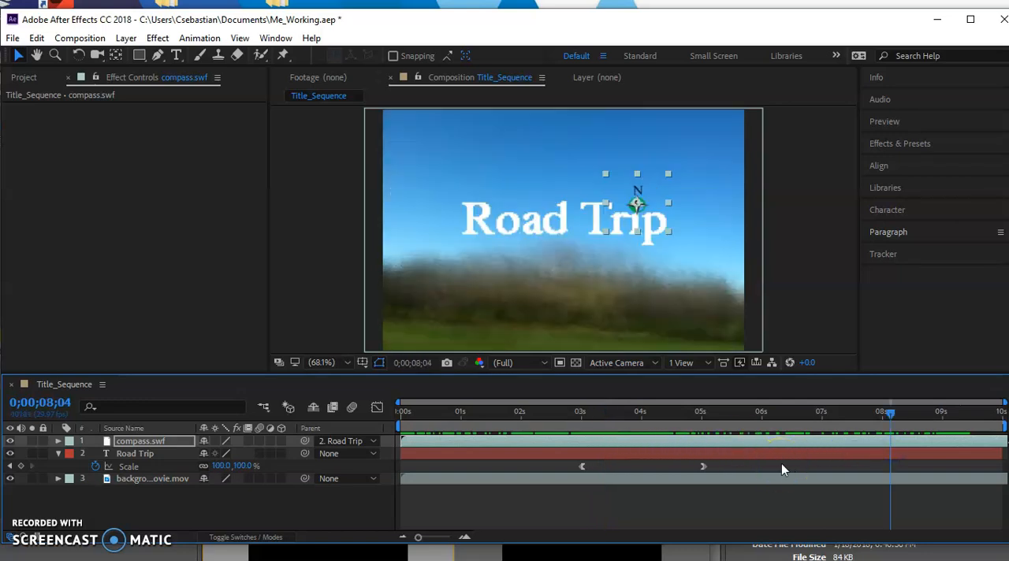
Step: Import the credits Photoshop file as Composition - Retain Layer Sizes with editable layer styles, and place it as the first layer in Title_Sequence
key("ctrl+0")
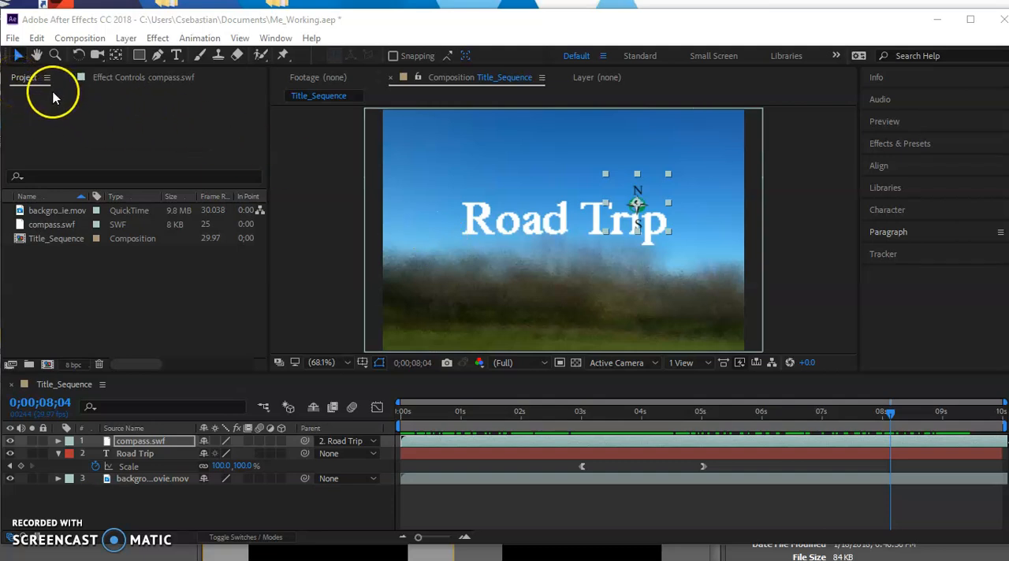
left_click(13, 38)
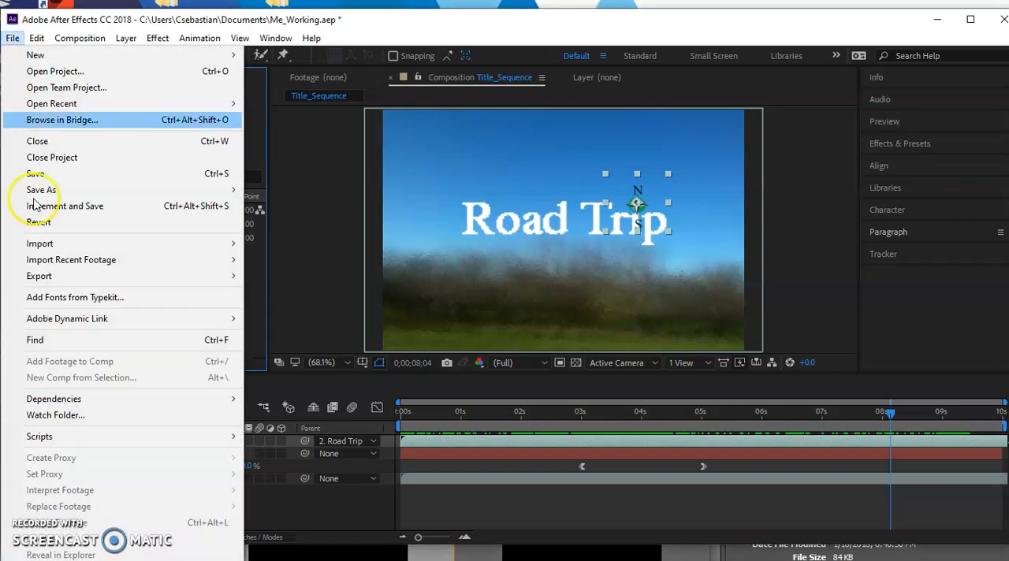
mouse_move(63, 246)
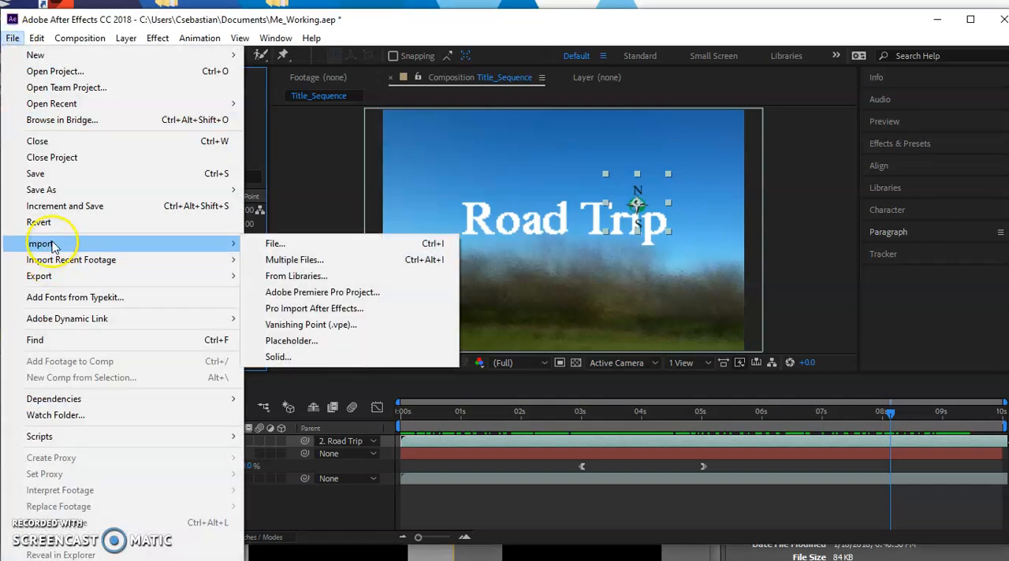
left_click(276, 246)
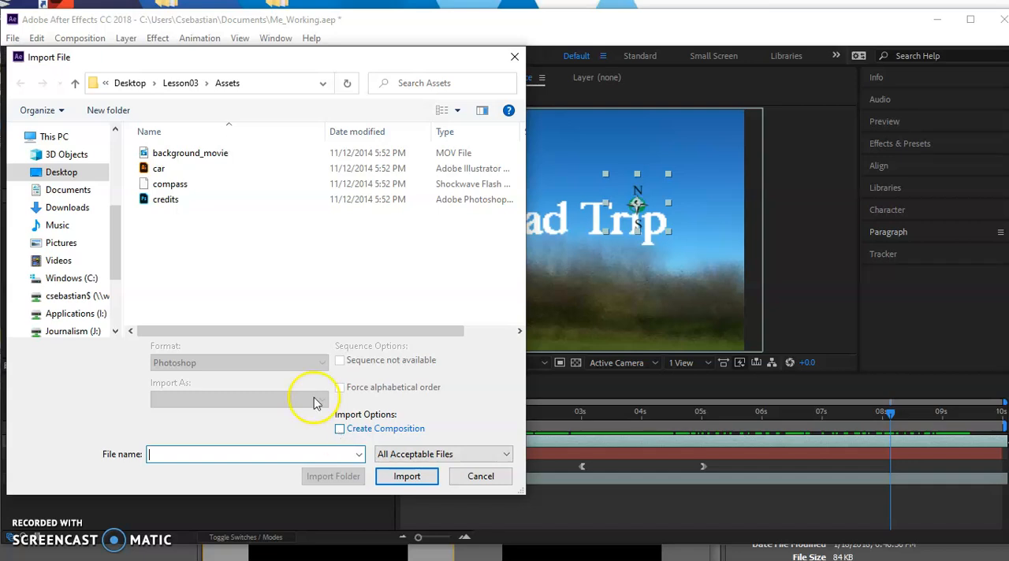
left_click(165, 199)
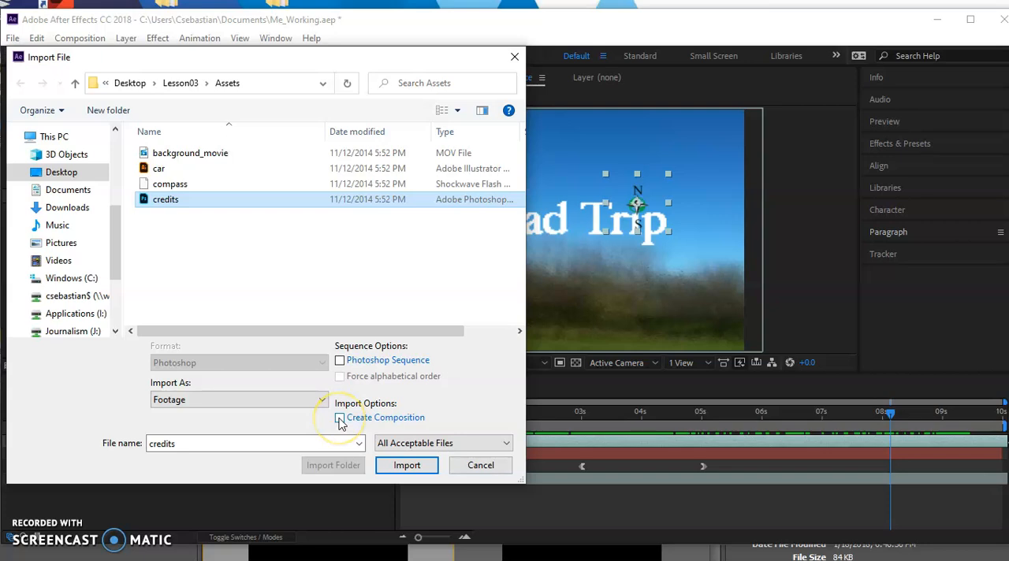
left_click(323, 402)
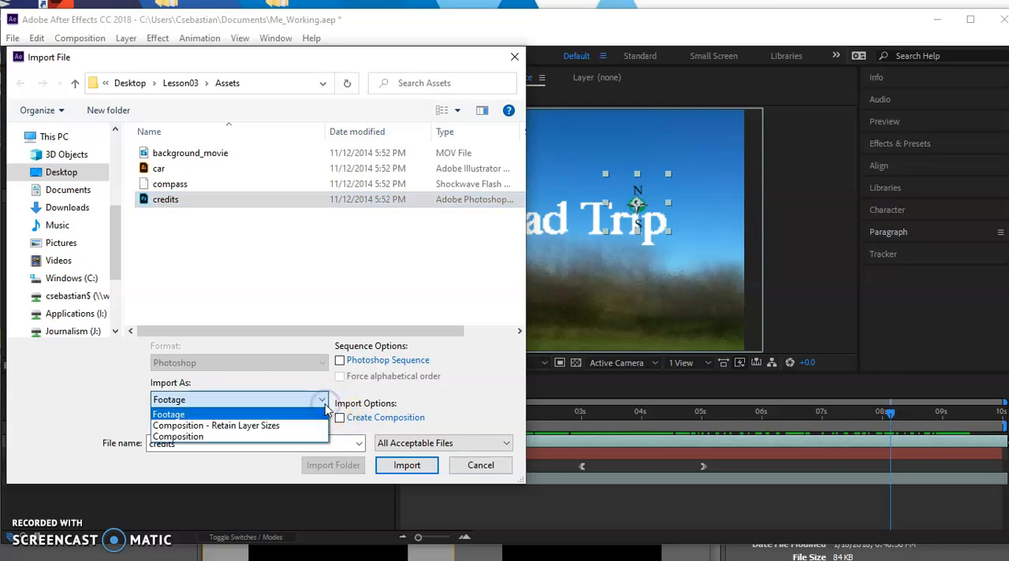
left_click(282, 426)
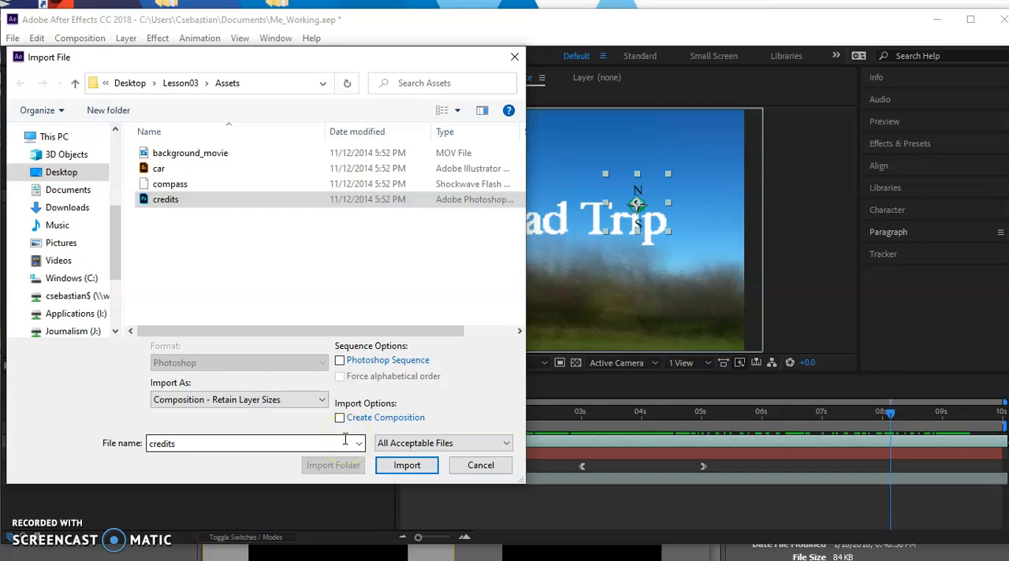
left_click(157, 198)
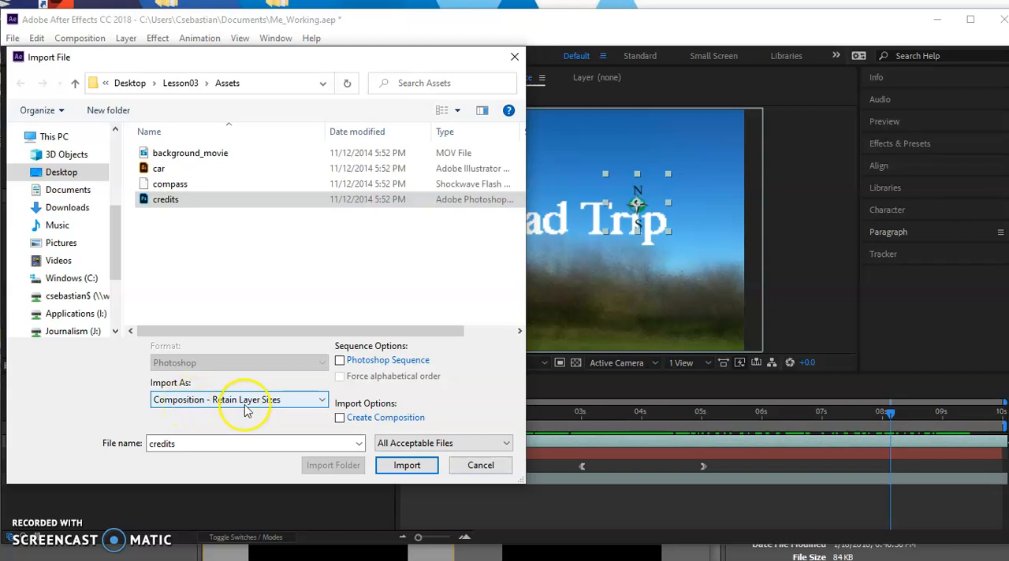
left_click(409, 465)
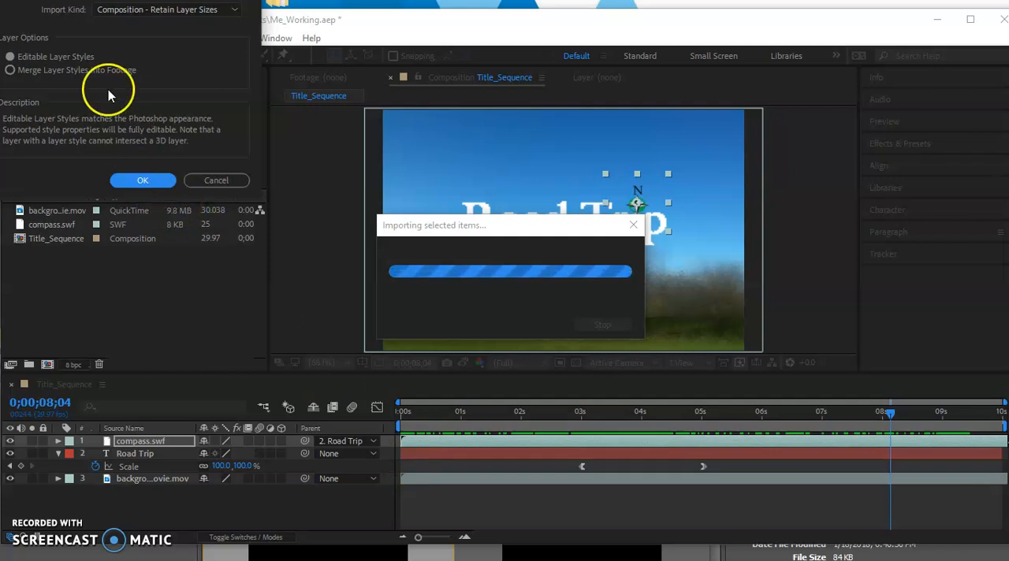
left_click(142, 181)
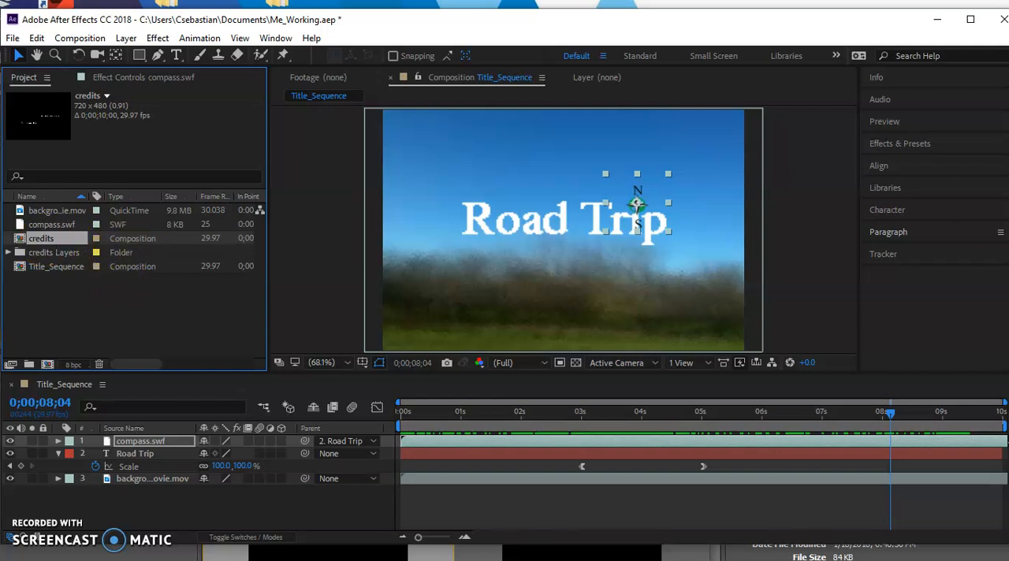
left_click_drag(41, 238, 96, 435)
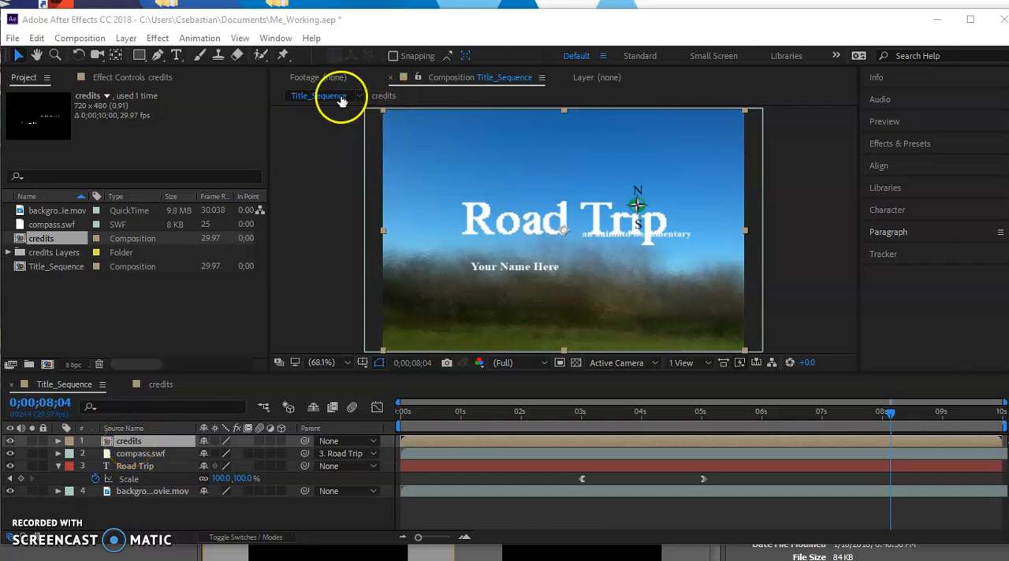
Step: Open the nested credits composition and convert its two selected layers to editable text
left_click(382, 96)
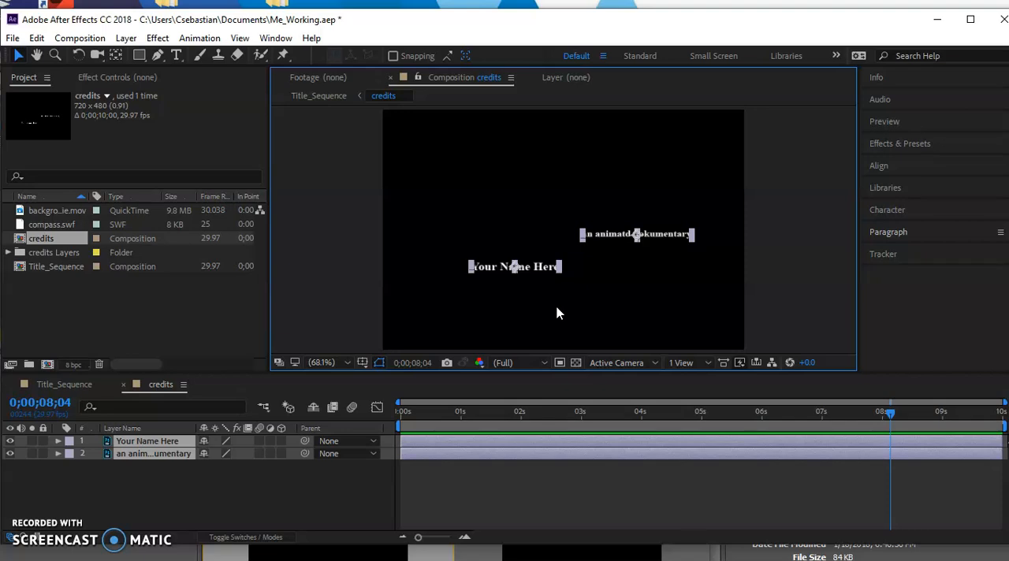
left_click(126, 38)
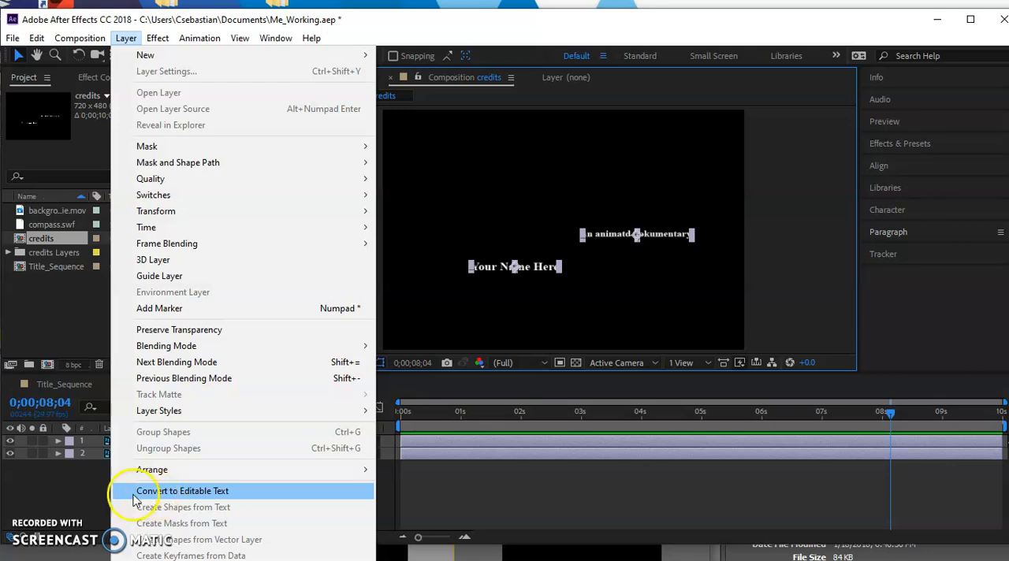
left_click(203, 492)
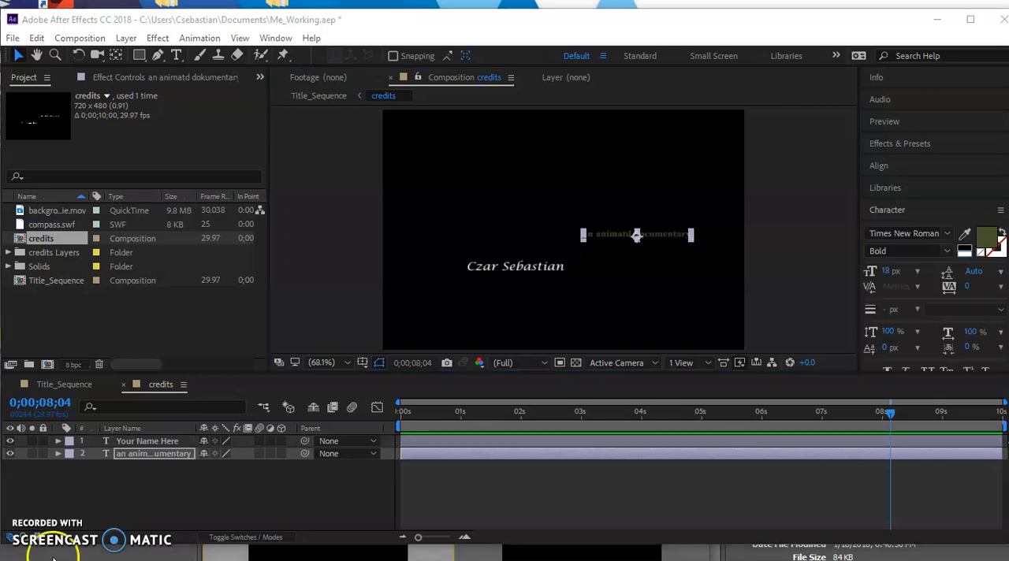
Step: Review the character formatting of both credits text layers, including the text color of the documentary line
left_click(149, 442, "ctrl")
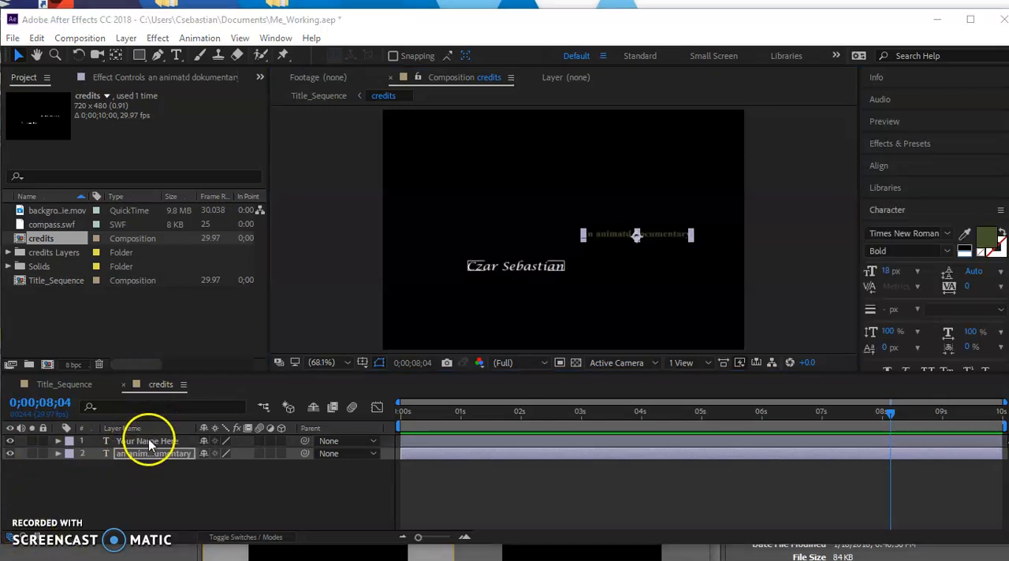
left_click(150, 442)
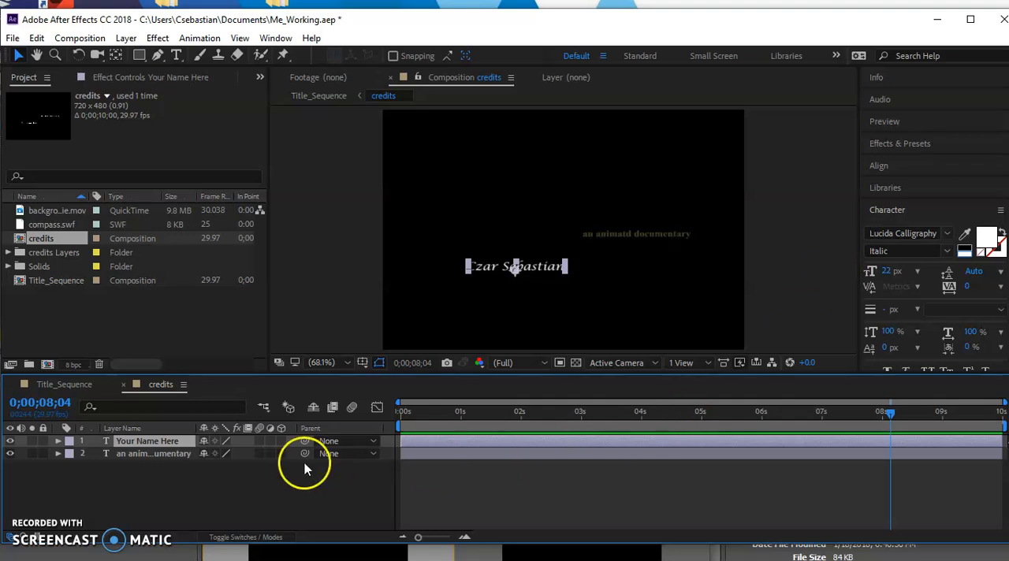
left_click(141, 458)
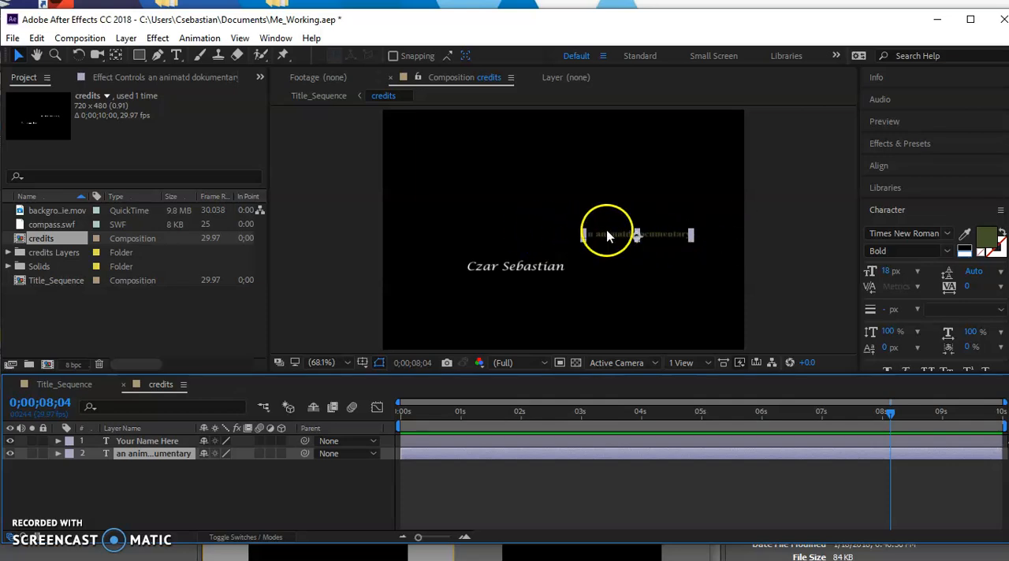
left_click(985, 240)
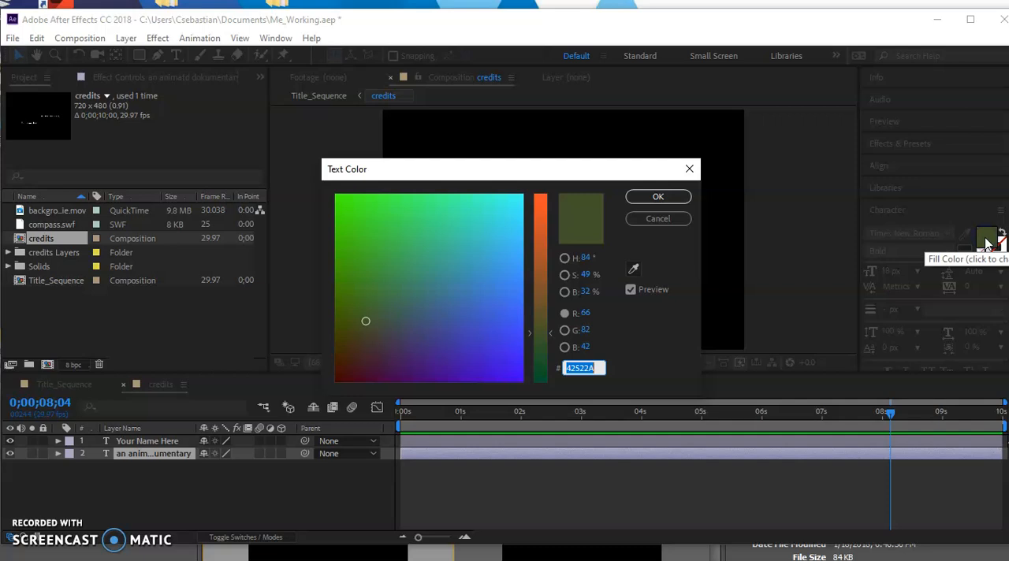
left_click(584, 331)
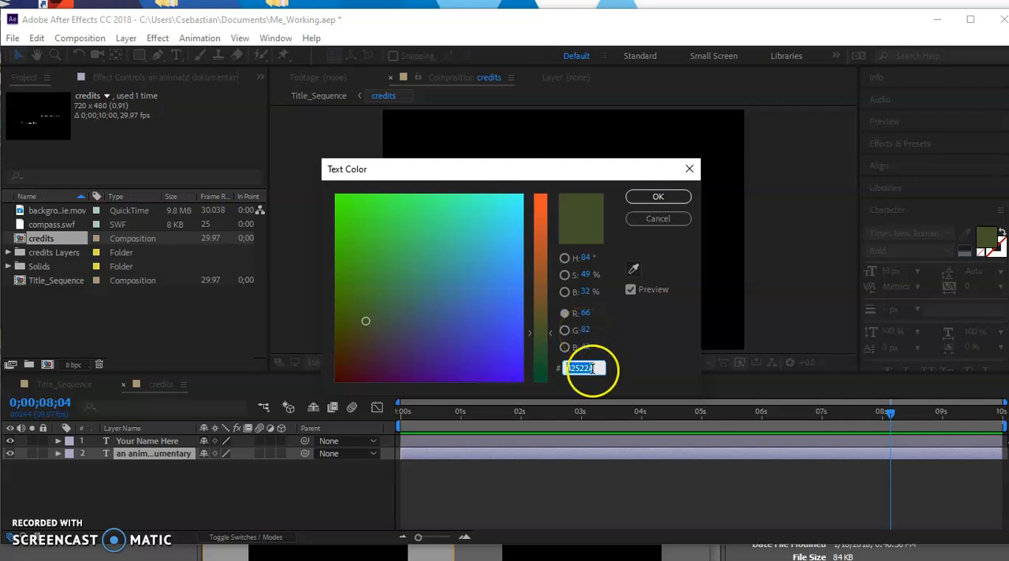
left_click(657, 196)
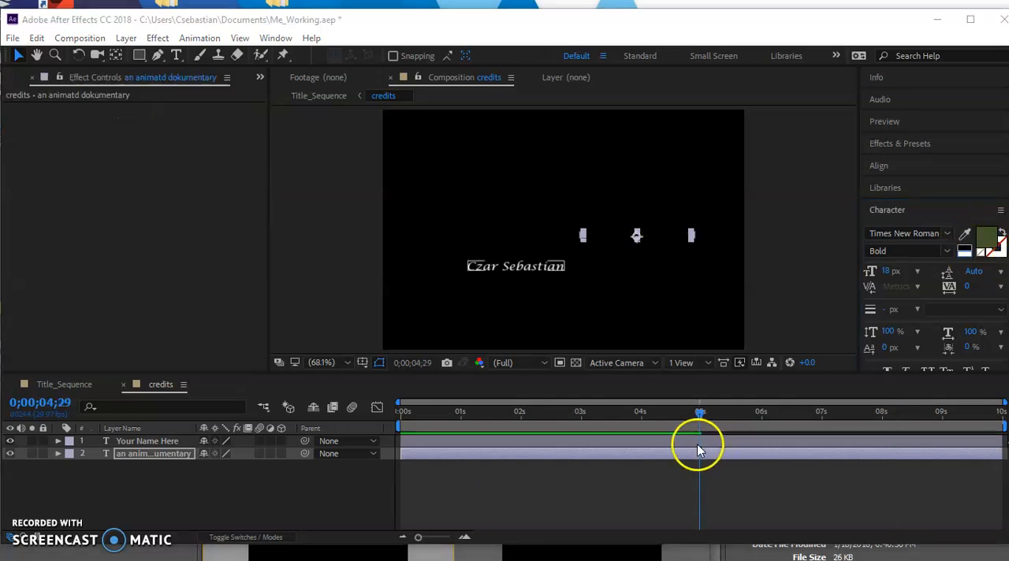
Step: Examine the Fade Up Characters preset in Bridge's Text > Animate In folder, and return to the credits composition in After Effects
left_click(492, 475)
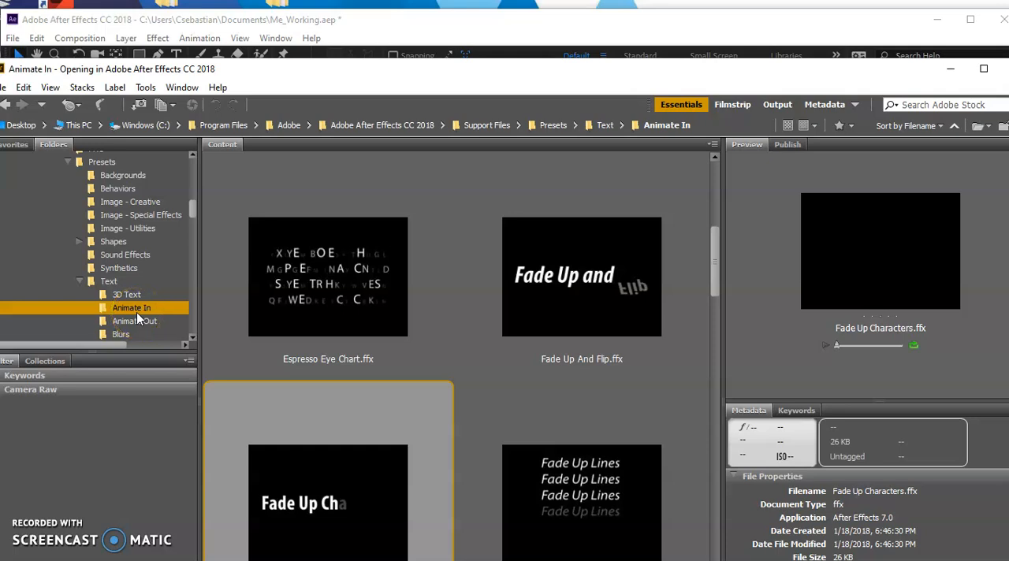
left_click_drag(717, 264, 713, 290)
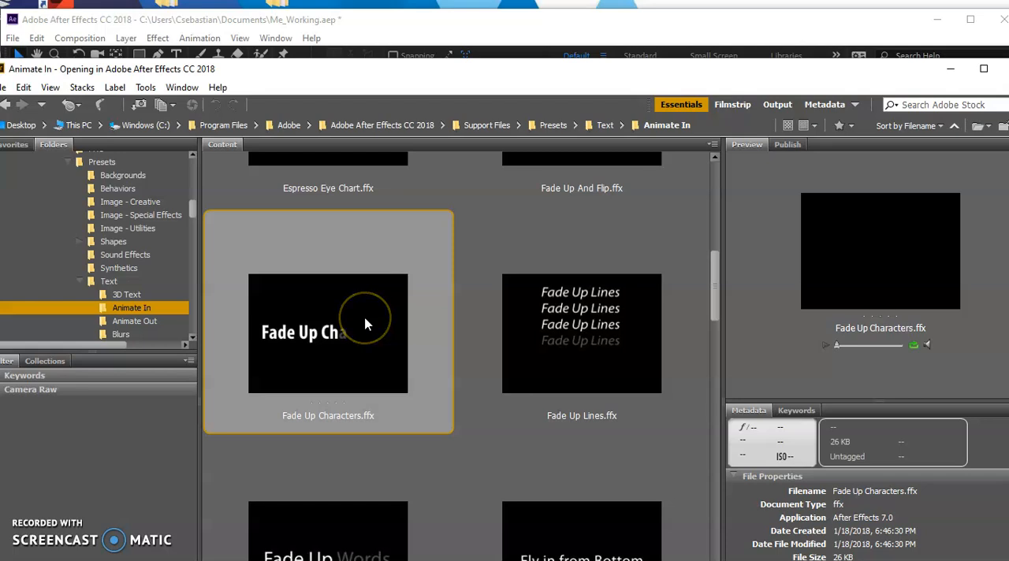
left_click(306, 359)
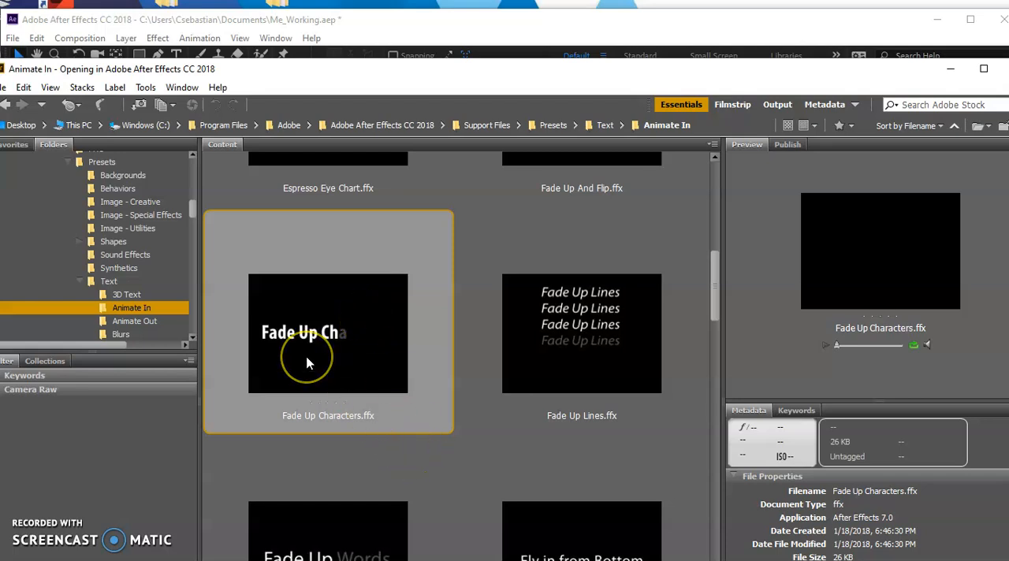
left_click(304, 368)
left_click(413, 24)
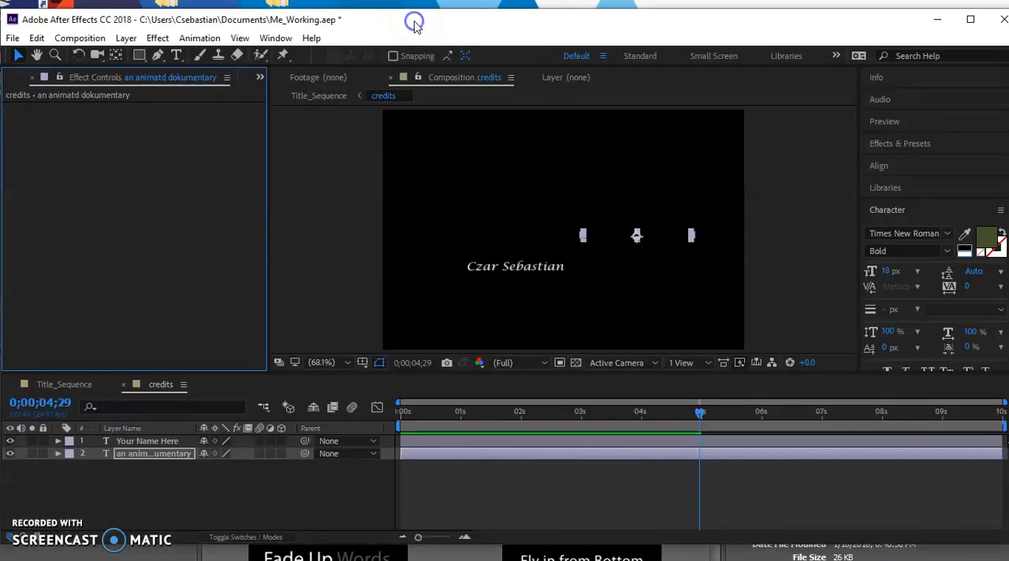
left_click(256, 445)
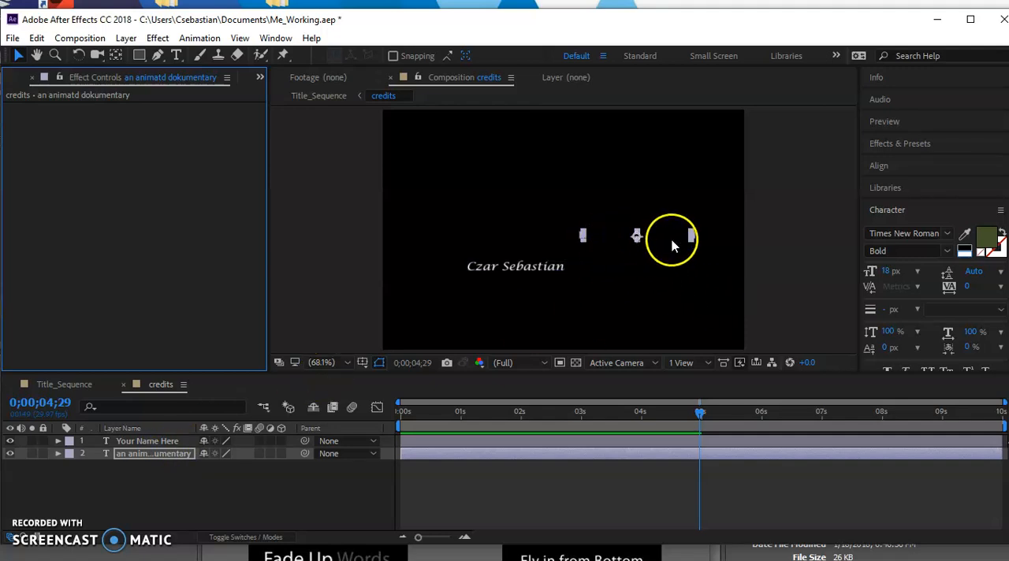
Step: Scrub the credits timeline around the five-second mark to preview the documentary line's fade-up animation
left_click_drag(698, 418, 553, 417)
left_click(629, 450)
left_click_drag(630, 449, 700, 449)
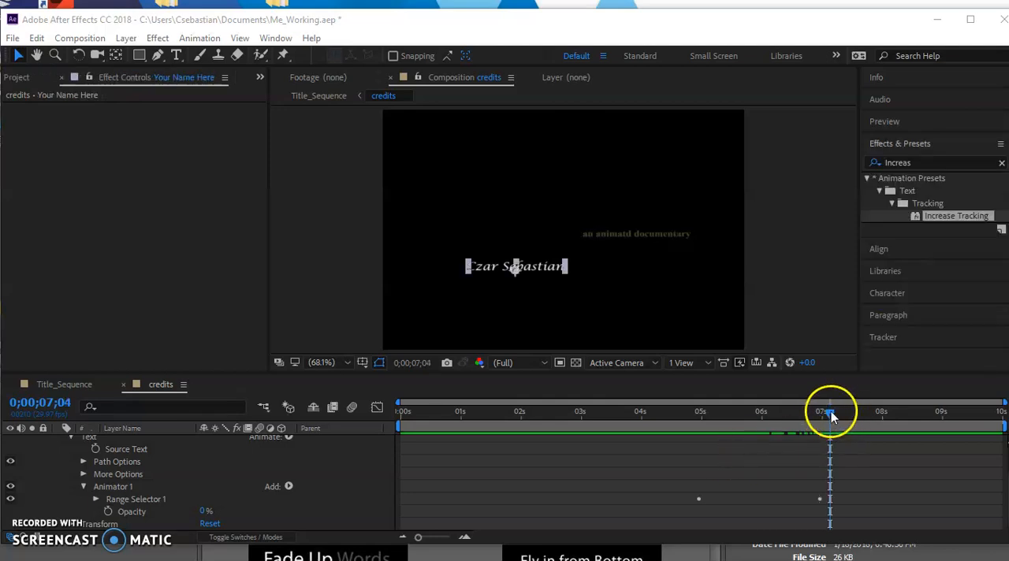
Step: Apply the Increase Tracking text preset to the Your Name Here layer at 0;00;07;07
left_click_drag(831, 412, 835, 412)
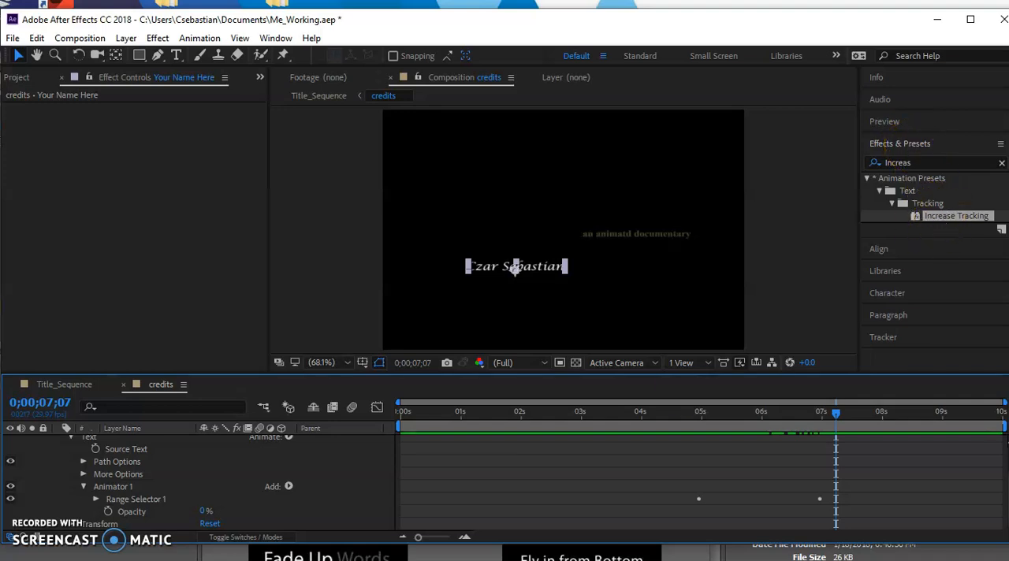
double_click(932, 217)
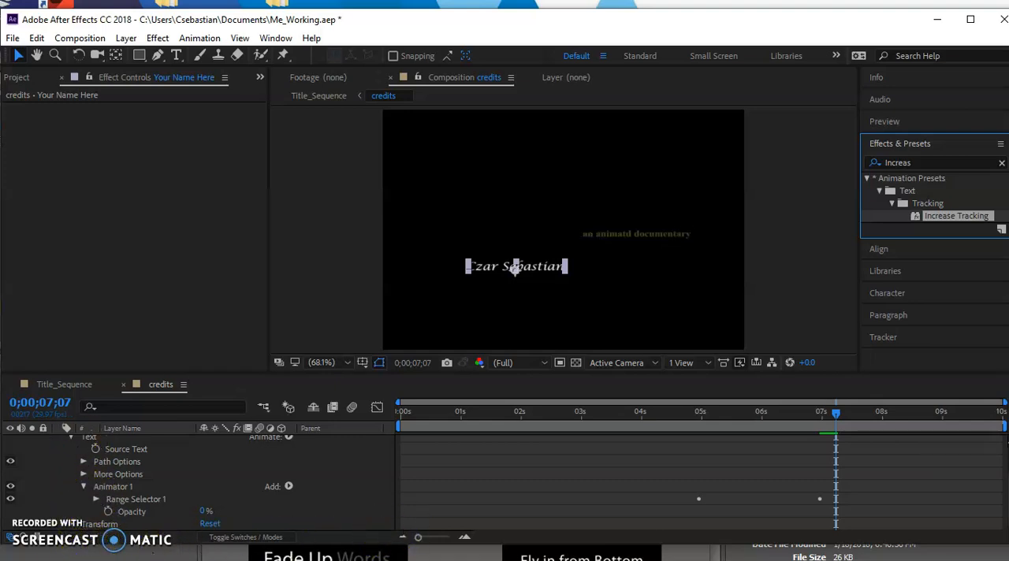
left_click(838, 429)
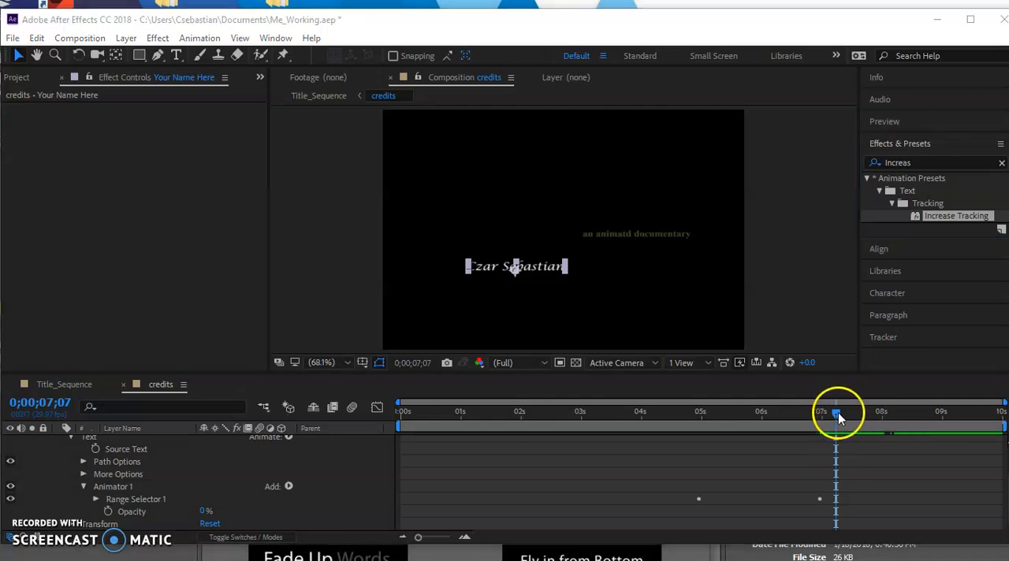
Step: Set the Your Name Here layer's Tracking Amount to -5 at 0;00;07;06, and check the animation on the timeline
mouse_move(836, 412)
left_mouse_down()
mouse_move(940, 417)
mouse_move(833, 422)
left_mouse_up()
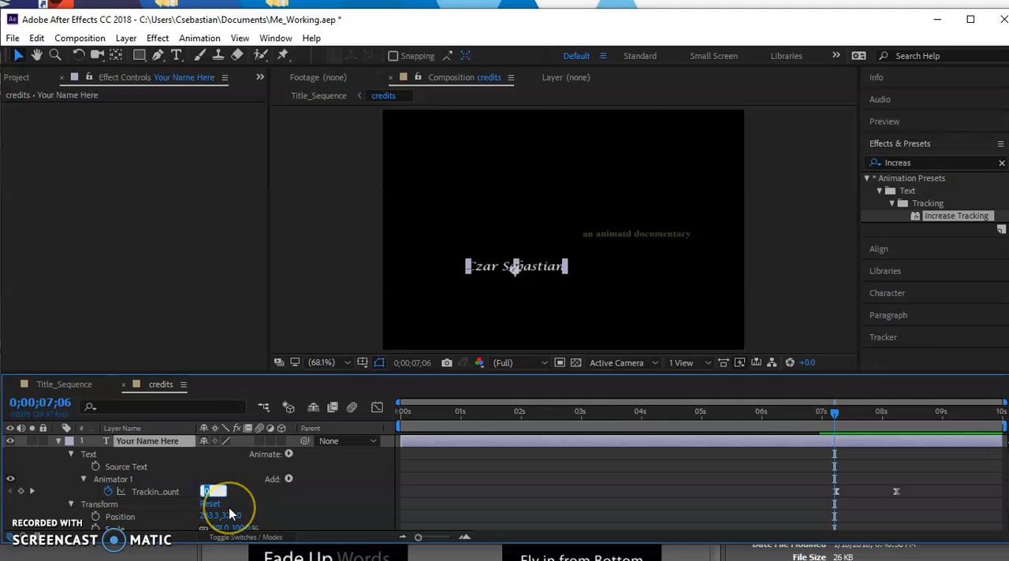
type("-5")
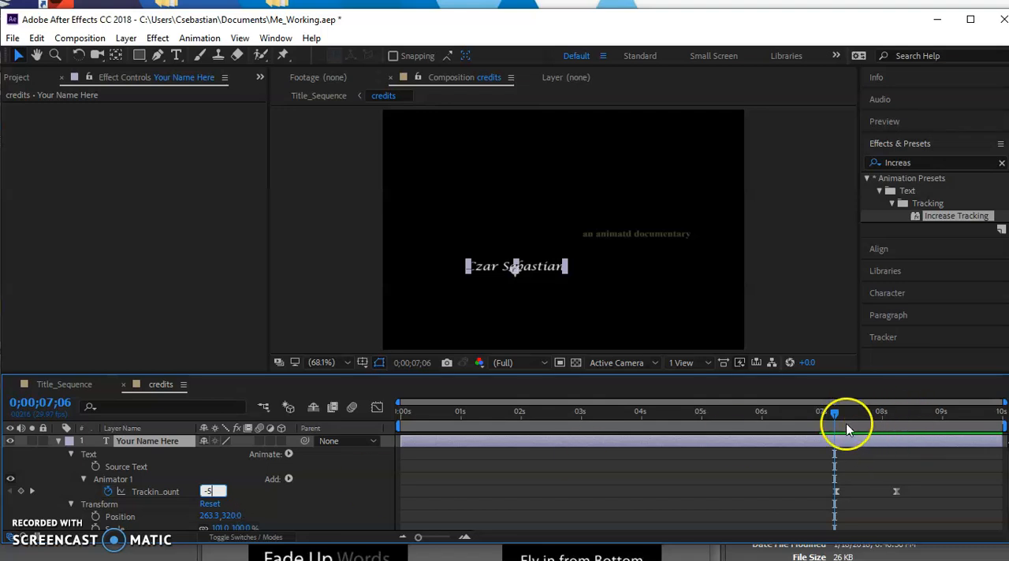
left_click(320, 495)
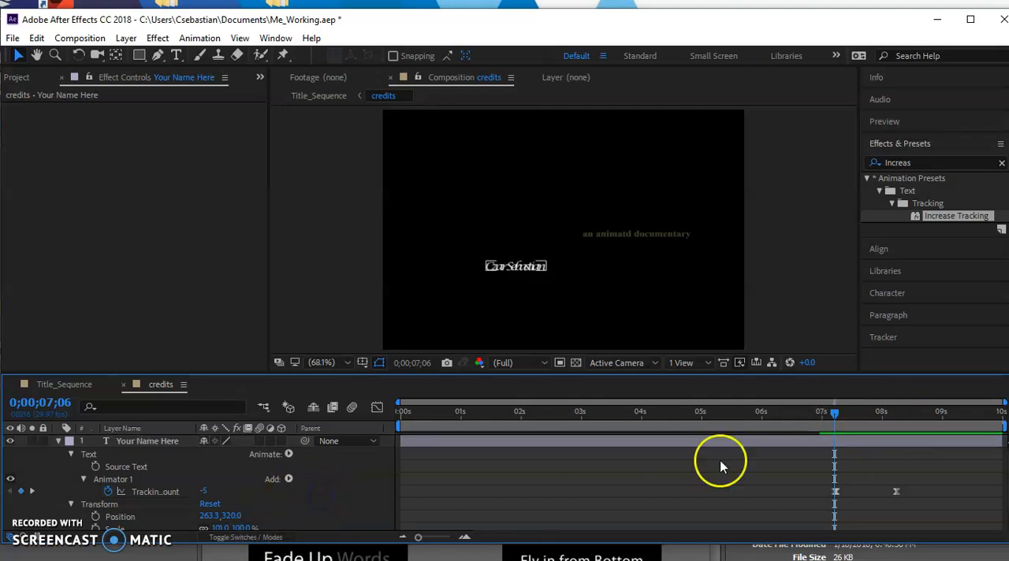
mouse_move(834, 416)
left_mouse_down()
mouse_move(893, 418)
mouse_move(834, 424)
left_mouse_up()
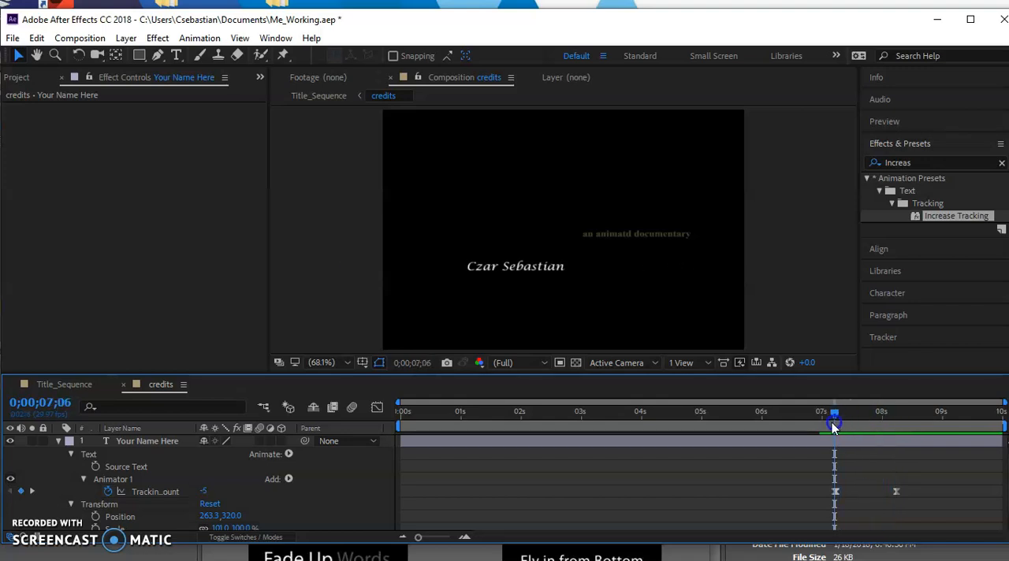
Step: Add a 0% Opacity keyframe to the Your Name Here layer at 0;00;07;06
left_click(164, 443)
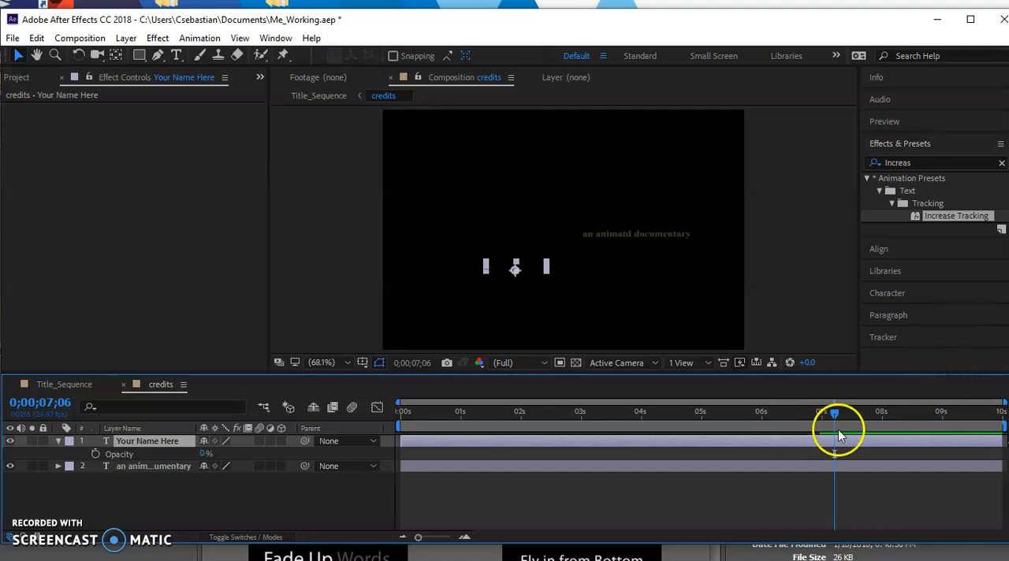
left_click(94, 454)
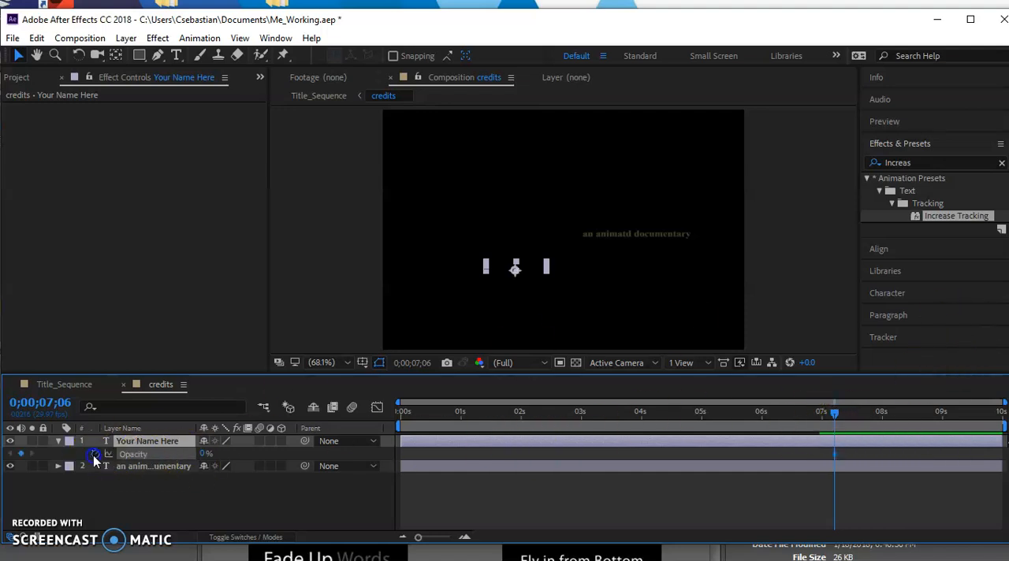
left_click(197, 470)
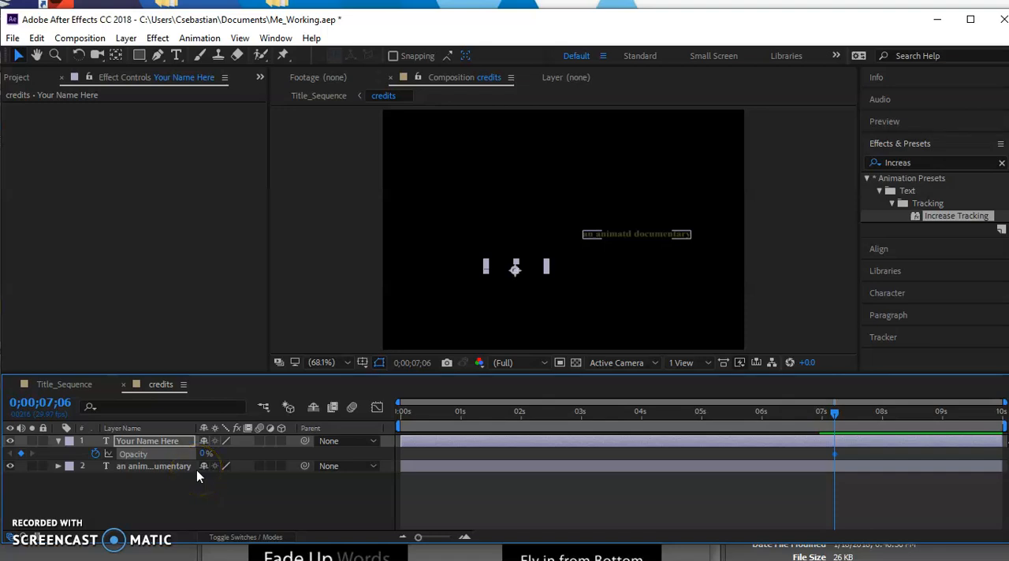
left_click(209, 452)
Step: Set the Your Name Here layer's Opacity to 100% at 0;00;07;16, and scrub back to check the fade-in
left_click_drag(836, 414, 853, 418)
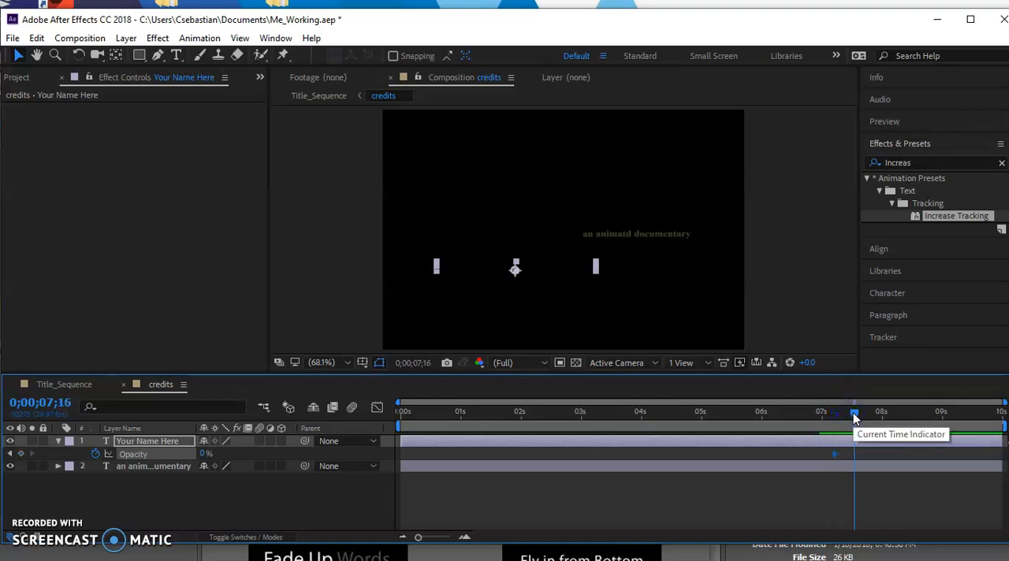
left_click(204, 453)
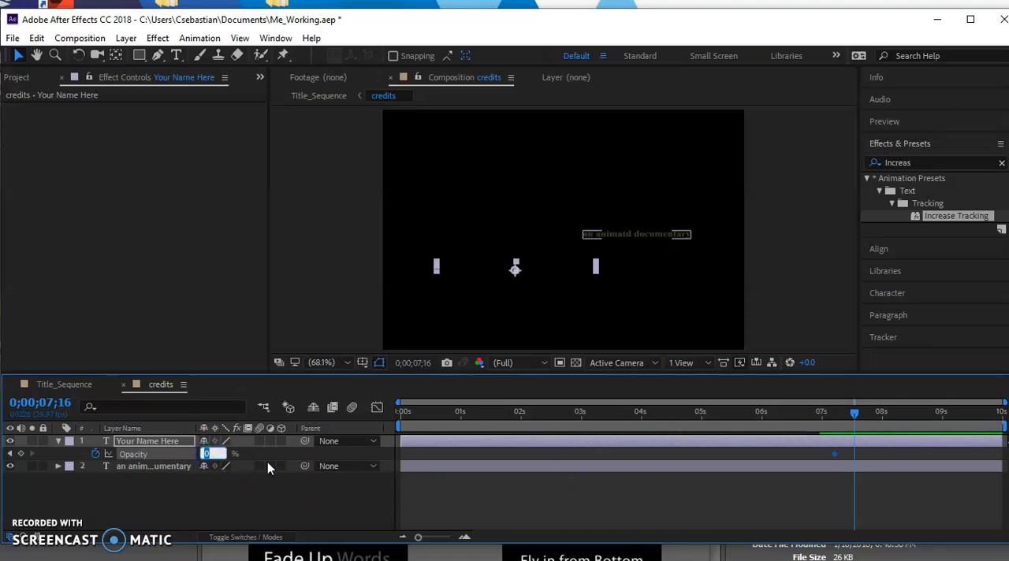
type("100")
key("Return")
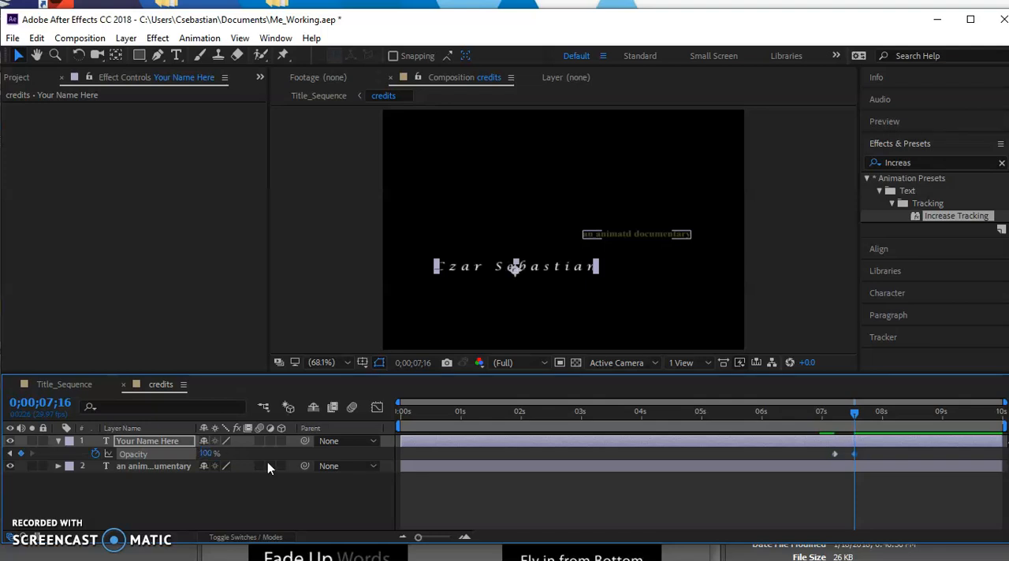
mouse_move(855, 411)
left_mouse_down()
mouse_move(824, 412)
mouse_move(860, 411)
mouse_move(837, 415)
left_mouse_up()
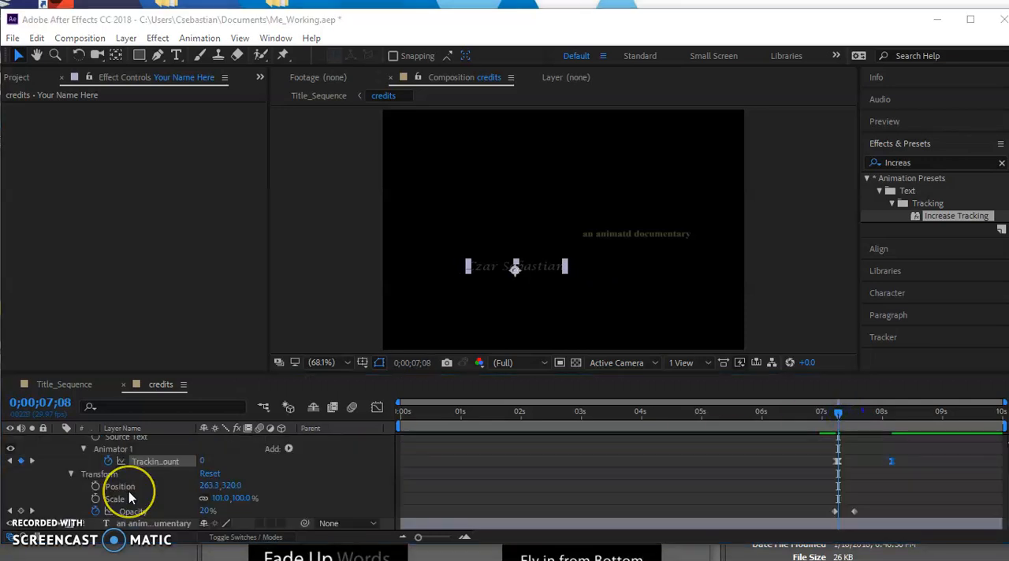
Step: Move the Your Name Here layer's last Tracking Amount keyframe earlier, to about the eight-second mark, and check the timing
scroll(128, 491, "up", 1)
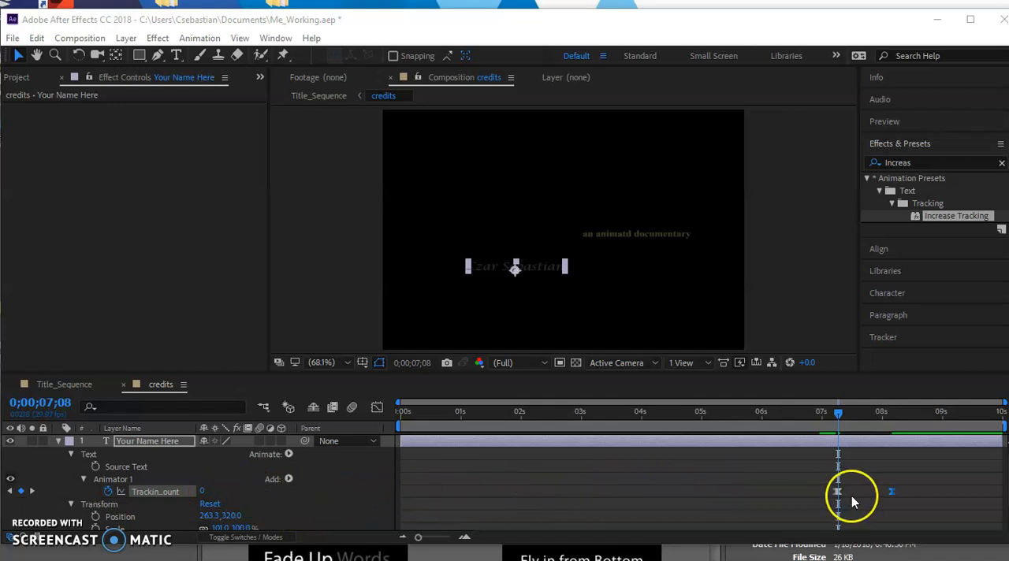
left_click(892, 491)
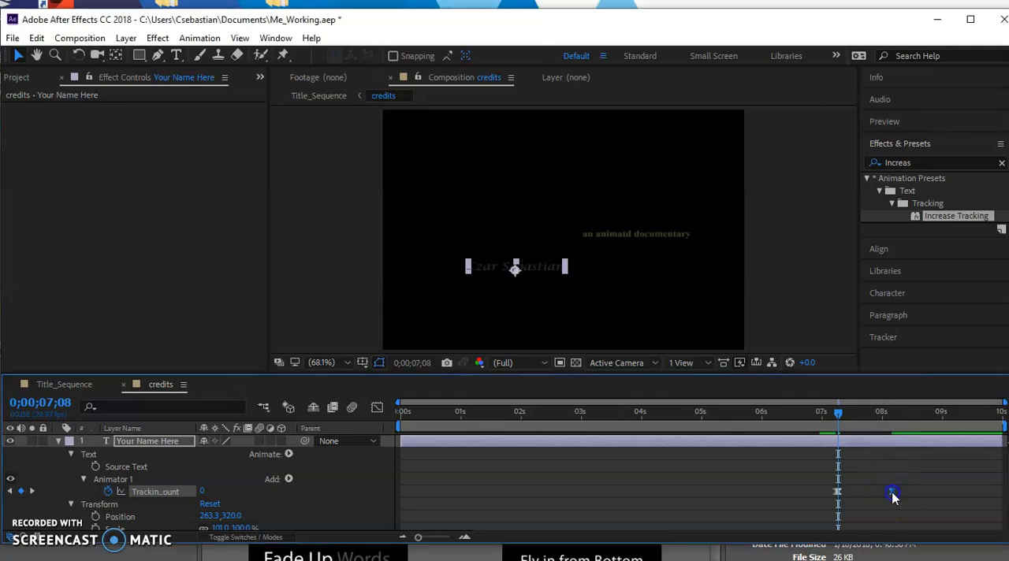
mouse_move(891, 495)
left_click_drag(889, 495, 880, 497)
left_click_drag(837, 415, 838, 445)
left_click(626, 473)
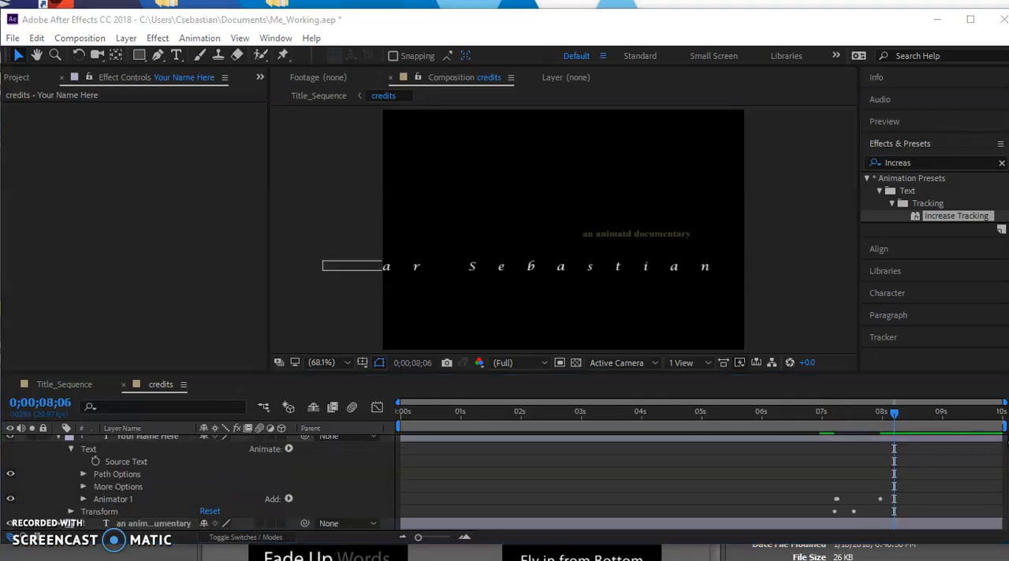
Step: Preview the credits over the background in the Title_Sequence composition, scrubbing to 0;00;09;12
left_click(305, 96)
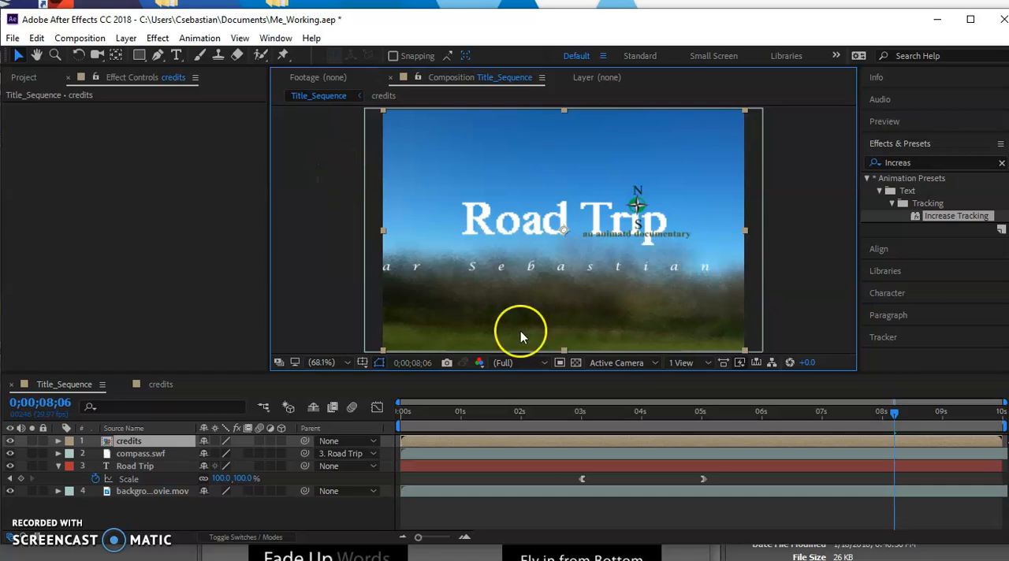
left_click_drag(894, 417, 968, 415)
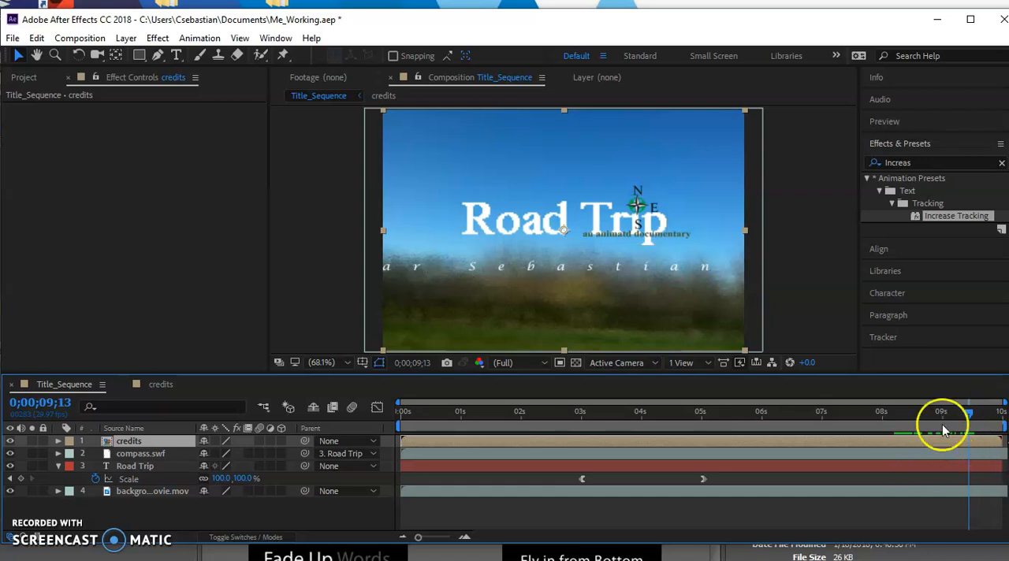
left_click_drag(969, 418, 966, 418)
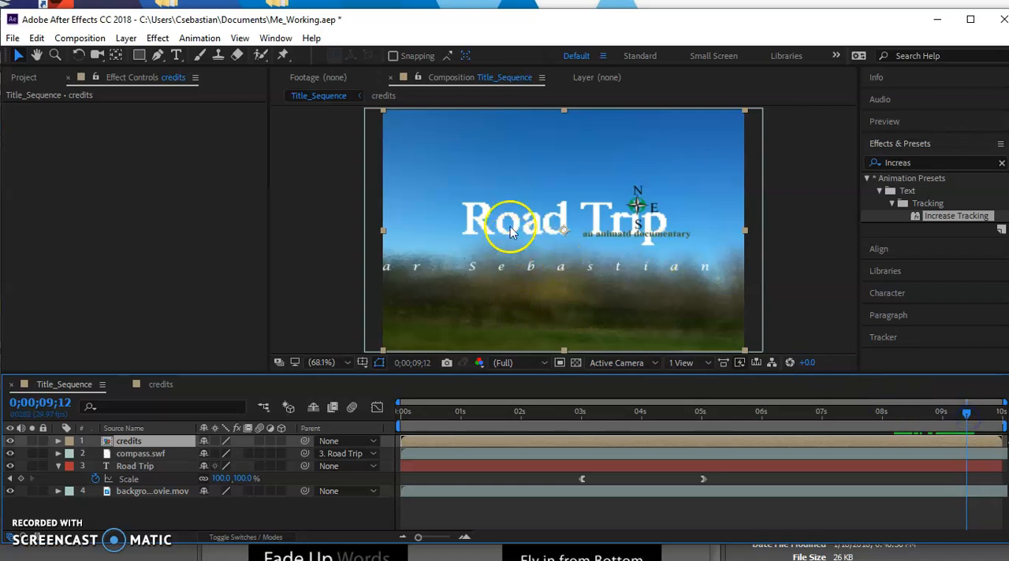
Step: Add a text layer reading "directed by" beneath the Road Trip title, above the name credit
left_click(177, 56)
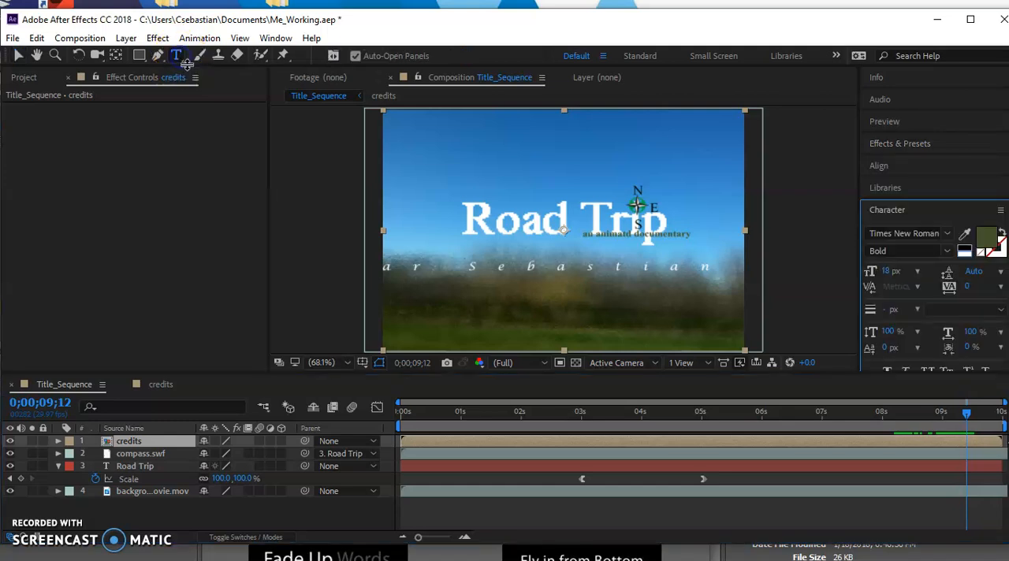
left_click(506, 259)
left_click(536, 255)
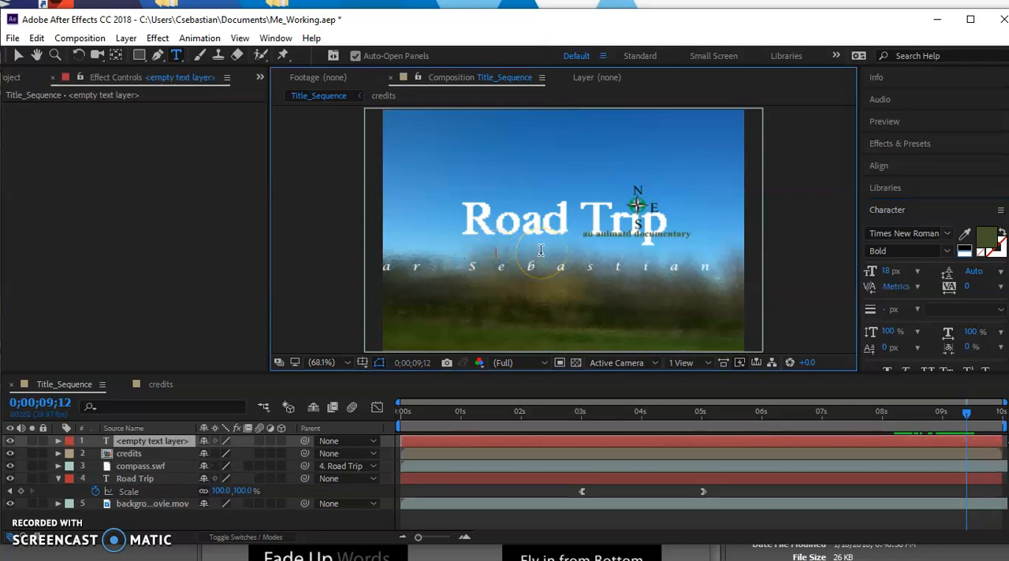
type("dire")
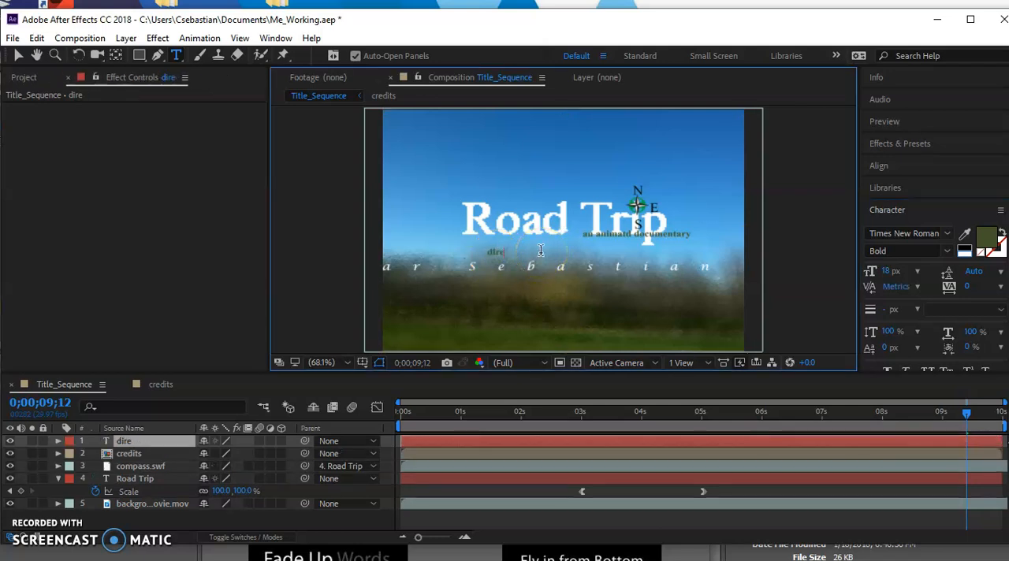
type("cted my")
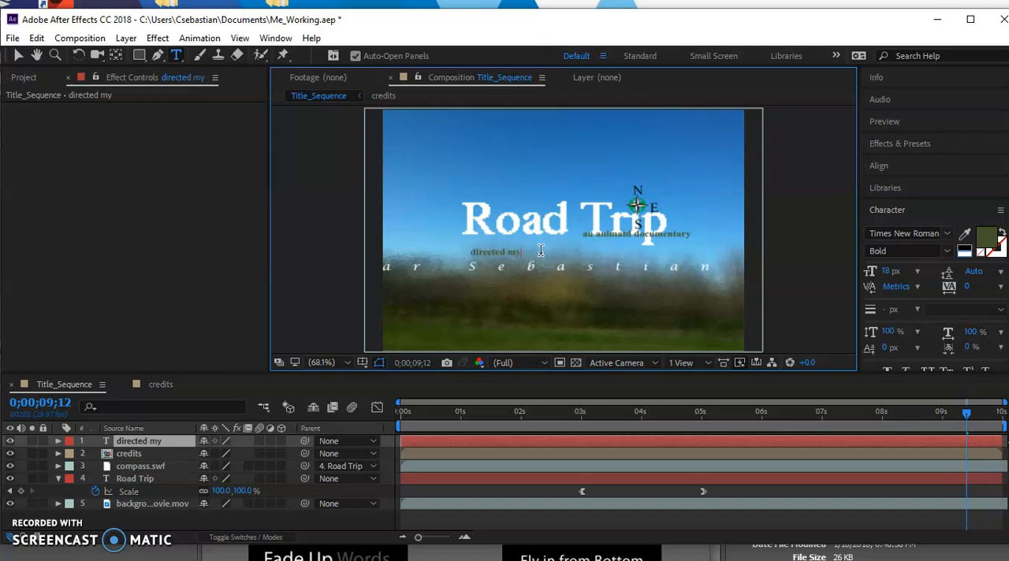
key("BackSpace")
key("BackSpace")
key("BackSpace")
type("by")
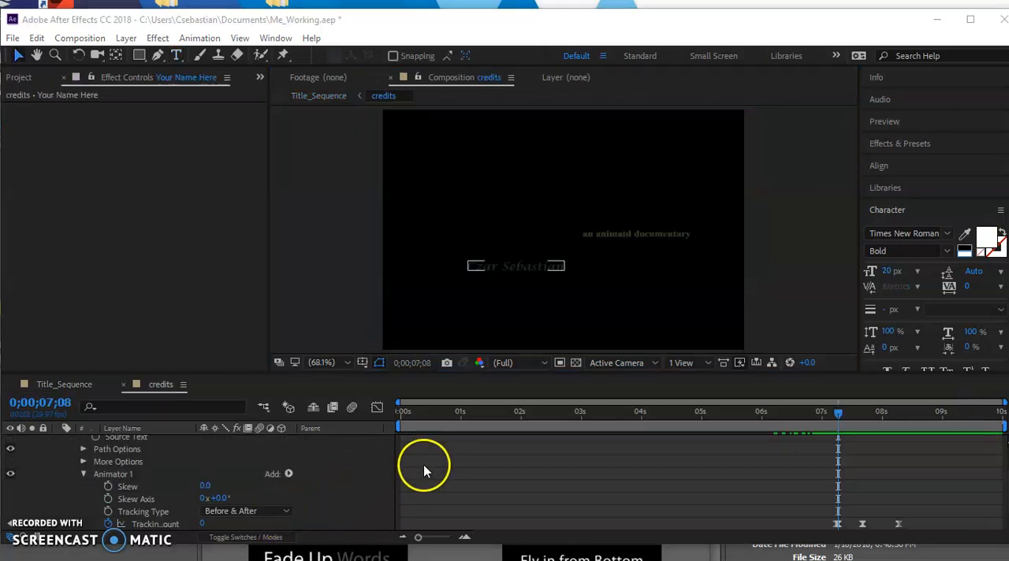
left_click(423, 464)
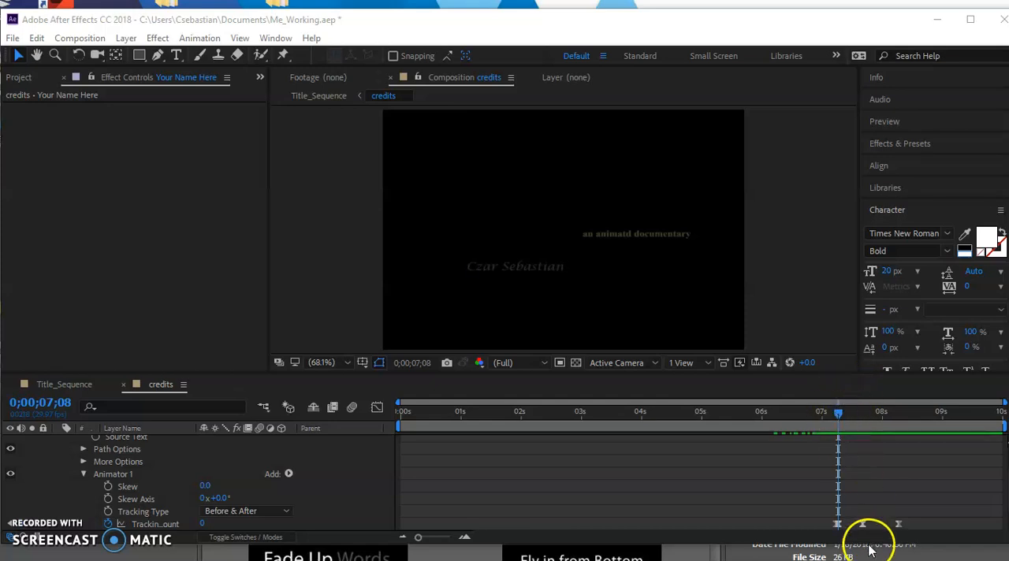
Step: Delete the middle Tracking Amount keyframe at 0;00;07;20 from the Your Name Here layer in the credits composition
left_click(862, 523)
right_click(862, 522)
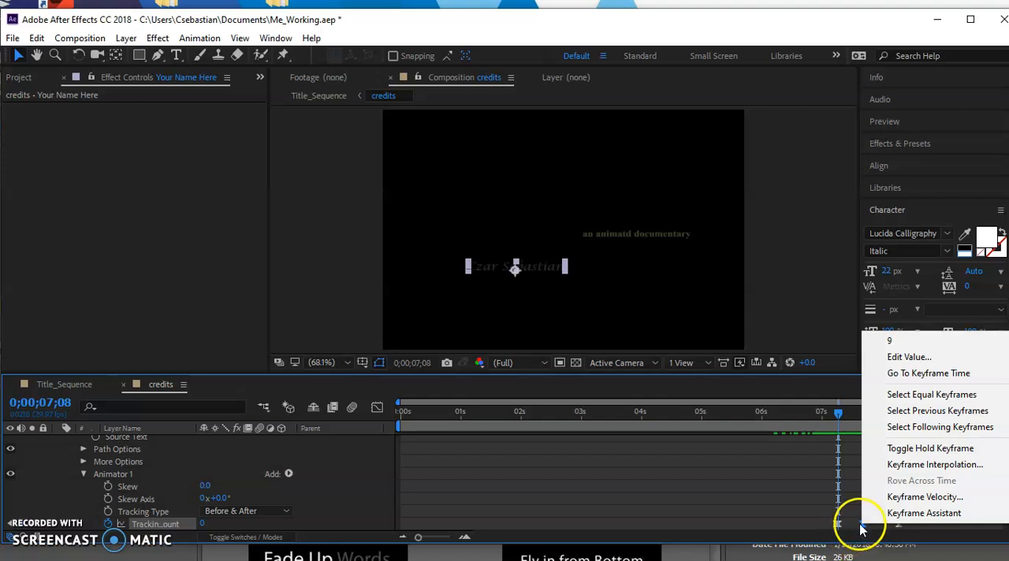
left_click(863, 525)
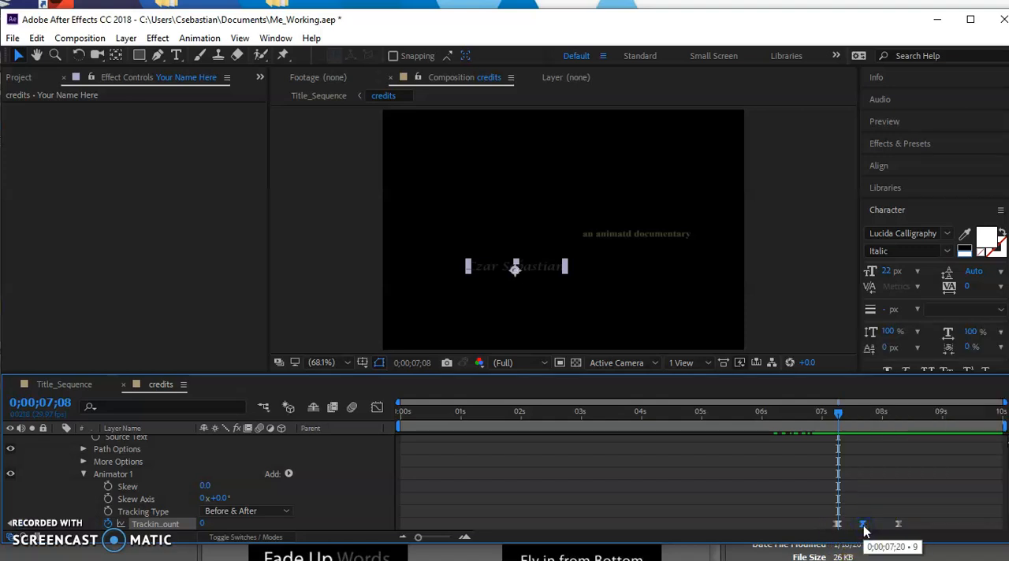
key("Delete")
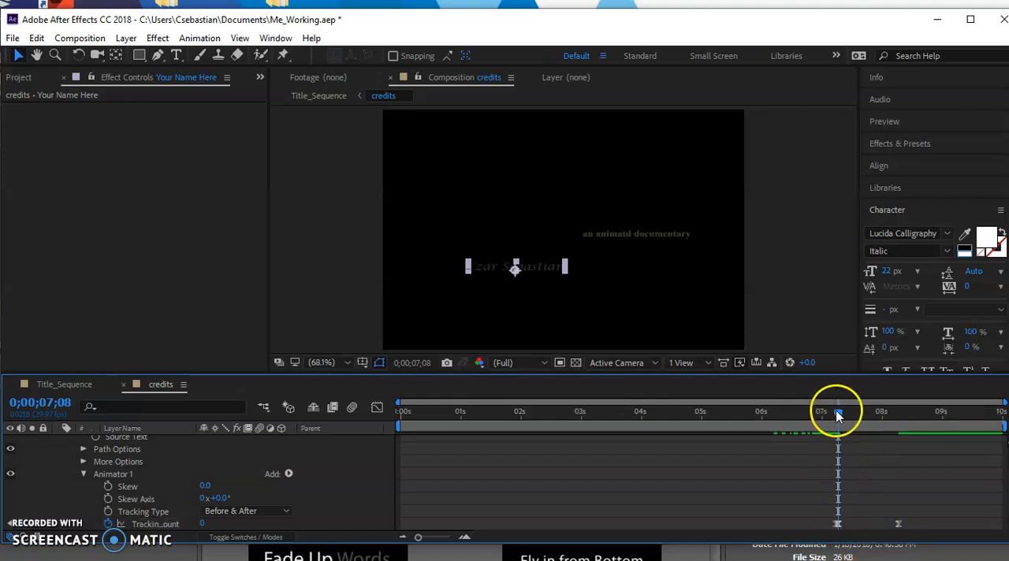
Step: Move the current time to the final Tracking Amount keyframe at 0;00;08;08, and preview the name credit in Title_Sequence around that time
left_click(899, 524)
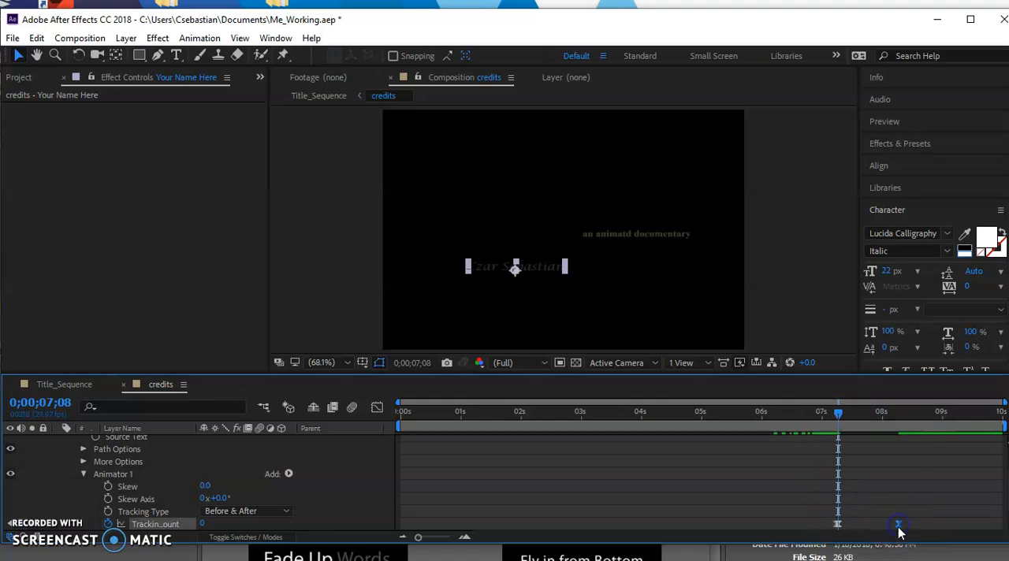
left_click_drag(837, 413, 900, 421)
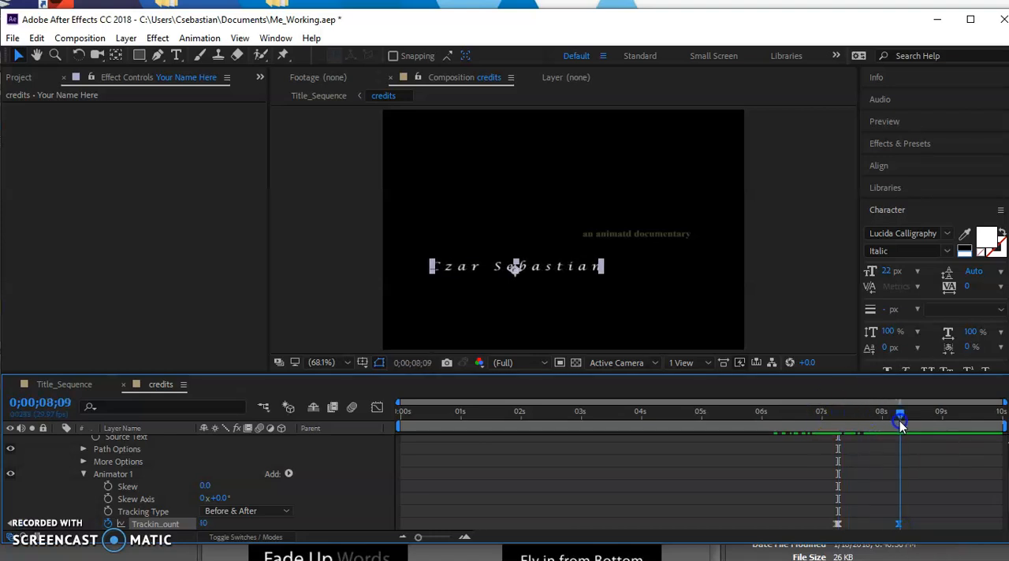
left_click(899, 524)
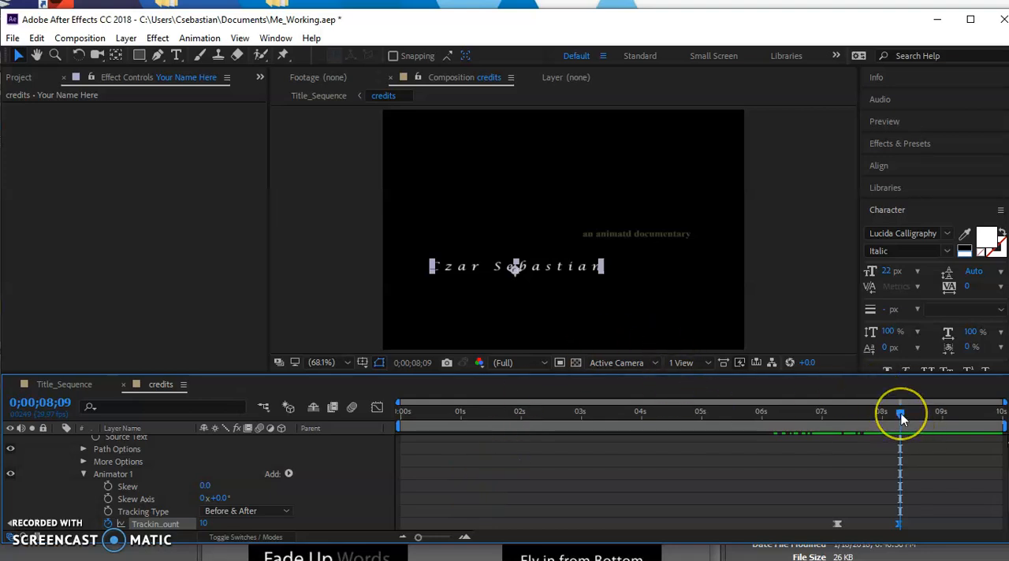
mouse_move(901, 419)
left_mouse_down()
mouse_move(824, 432)
mouse_move(899, 430)
left_mouse_up()
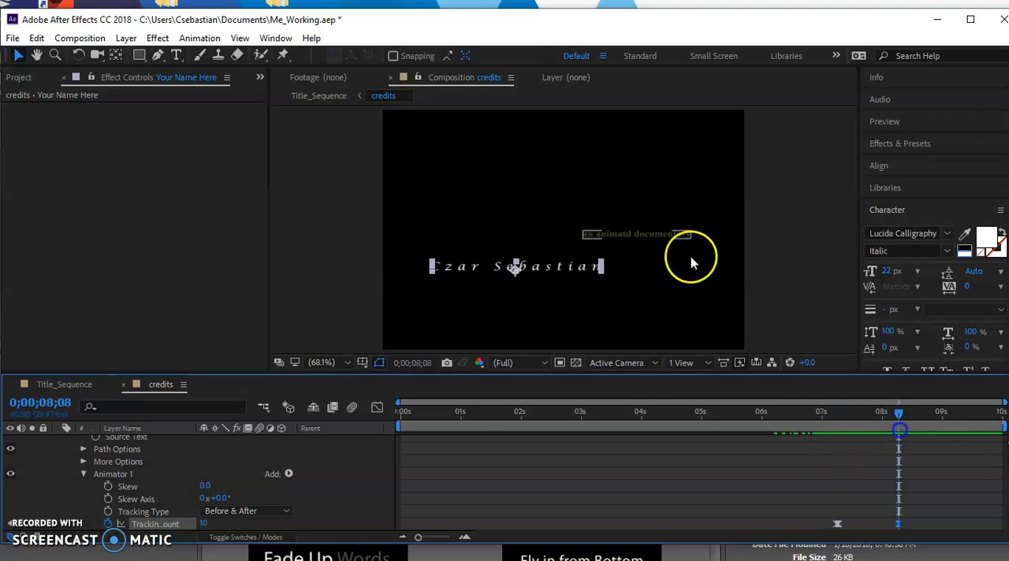
left_click(319, 98)
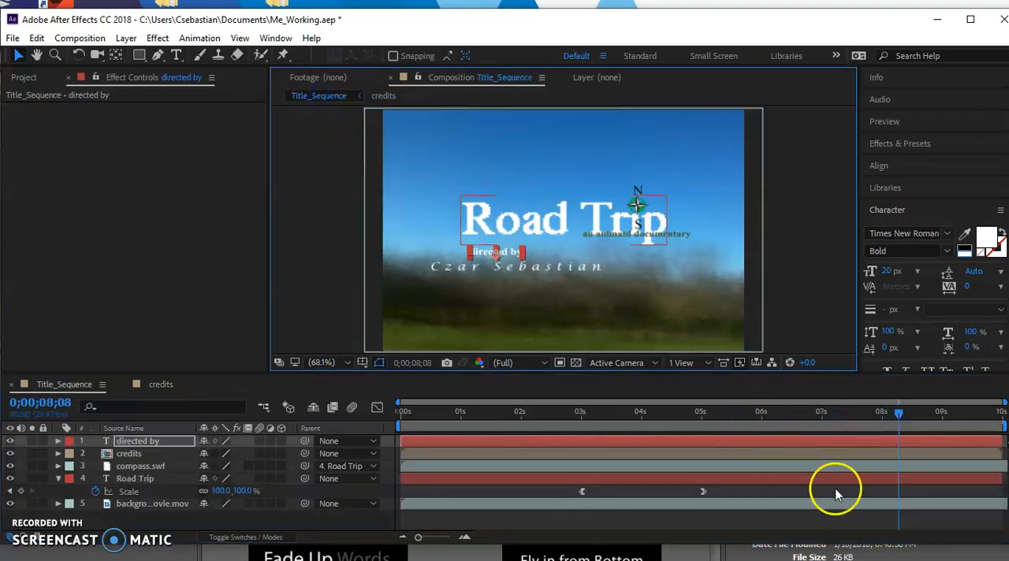
mouse_move(900, 411)
left_mouse_down()
mouse_move(765, 426)
mouse_move(916, 428)
mouse_move(848, 432)
mouse_move(903, 430)
left_mouse_up()
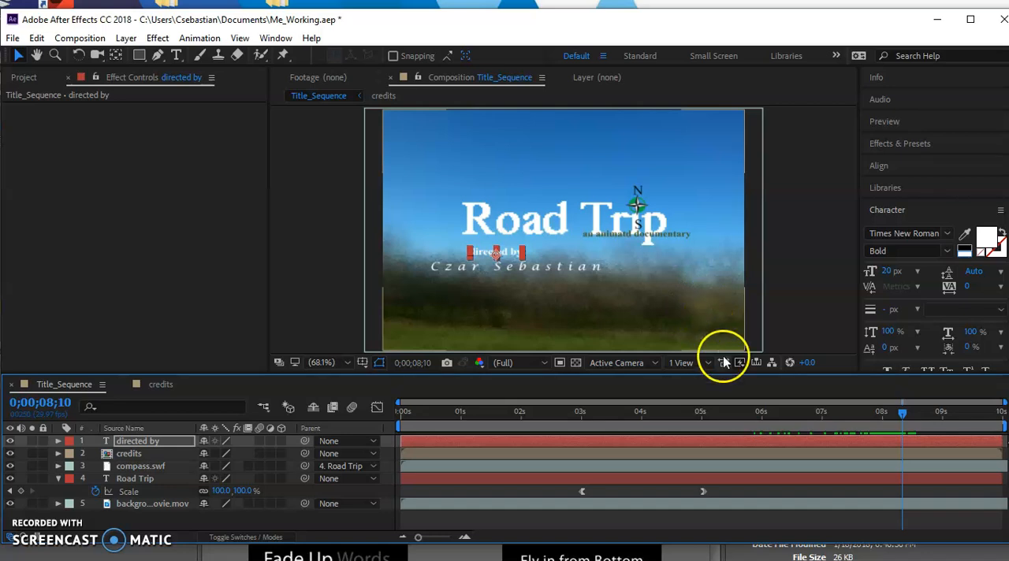
Step: Check the Your Name Here layer's final Tracking Amount keyframe in the credits composition, with the current time at 0;00;08;09
left_click(381, 96)
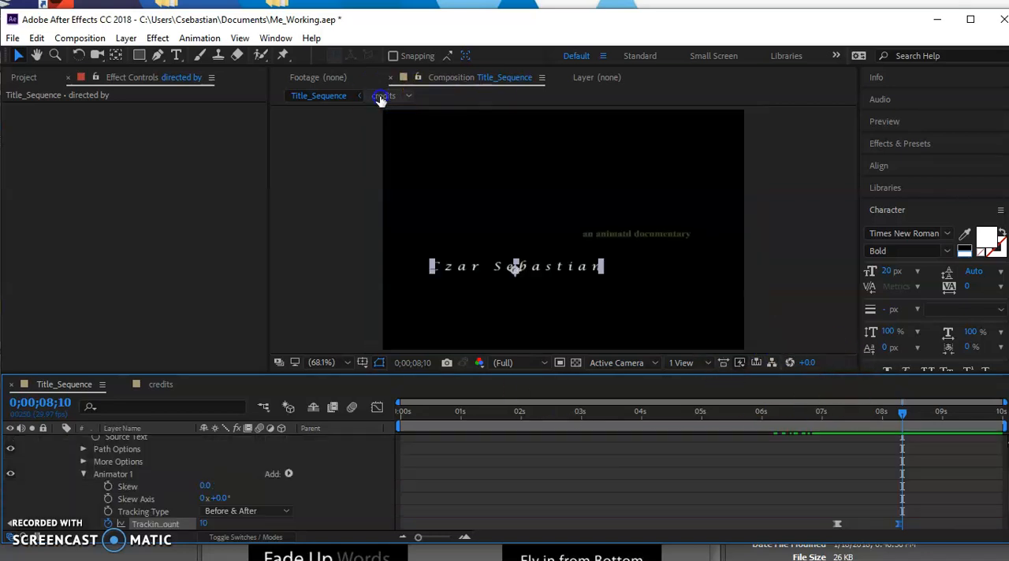
scroll(122, 490, "up", 1)
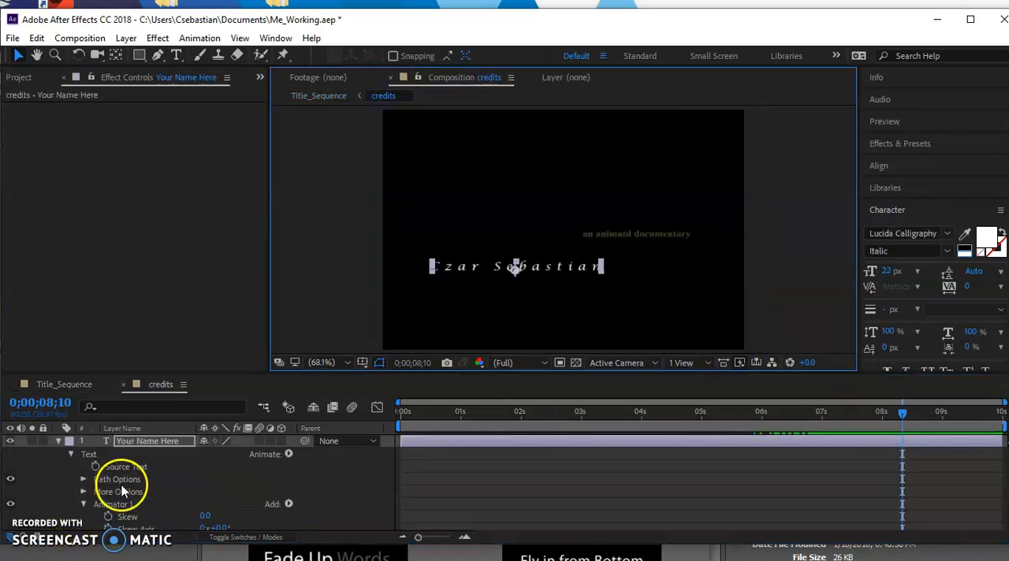
scroll(158, 441, "down", 3)
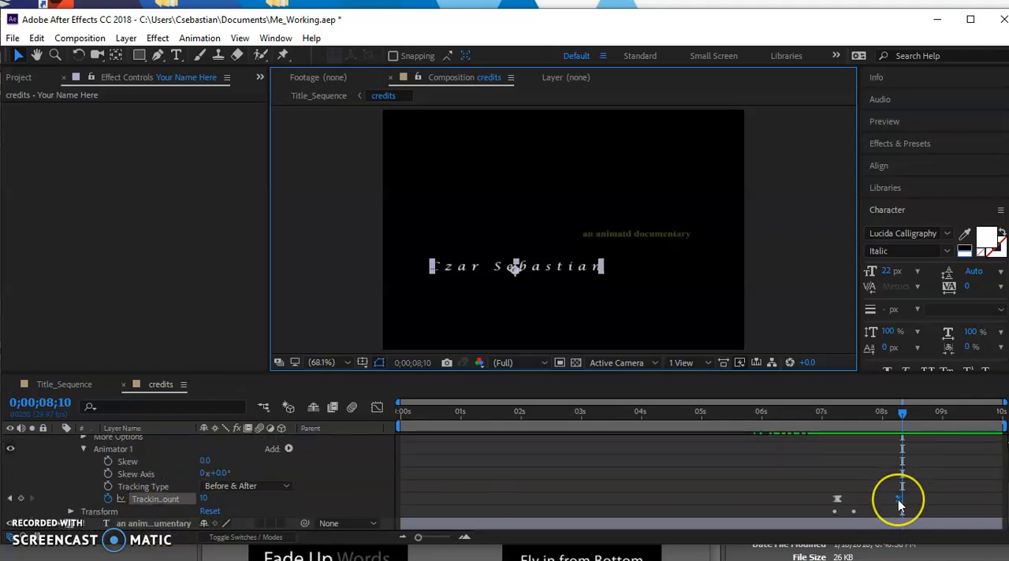
mouse_move(900, 506)
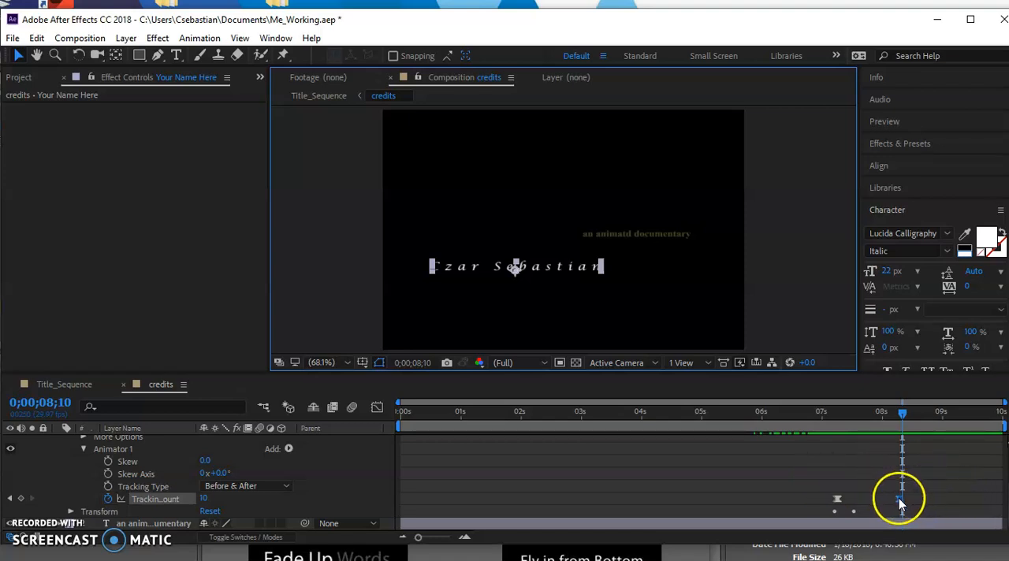
left_click_drag(905, 415, 904, 442)
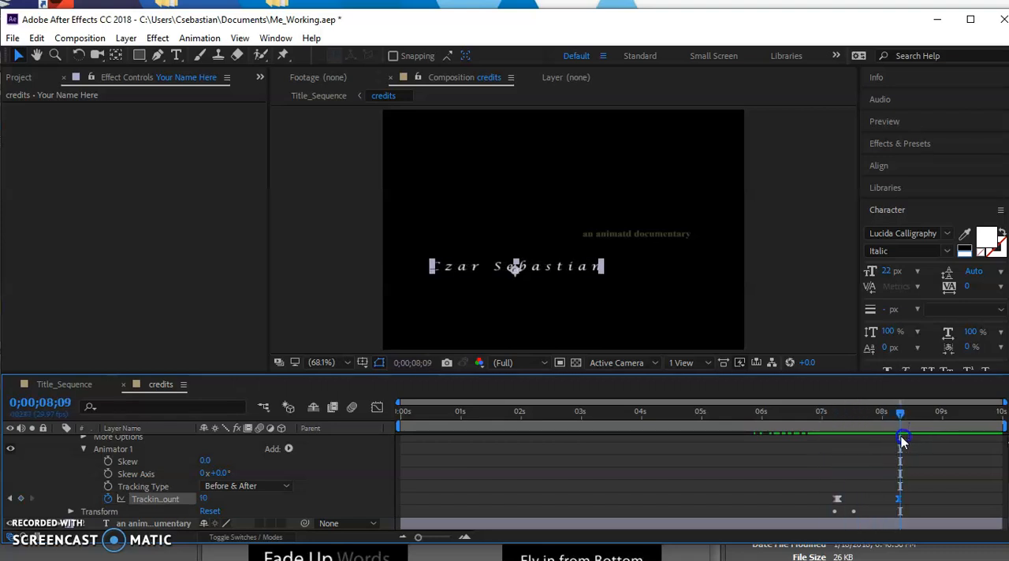
Step: Shift the "directed by" text slightly right and up above the name credit in the Title_Sequence composition
left_click(312, 95)
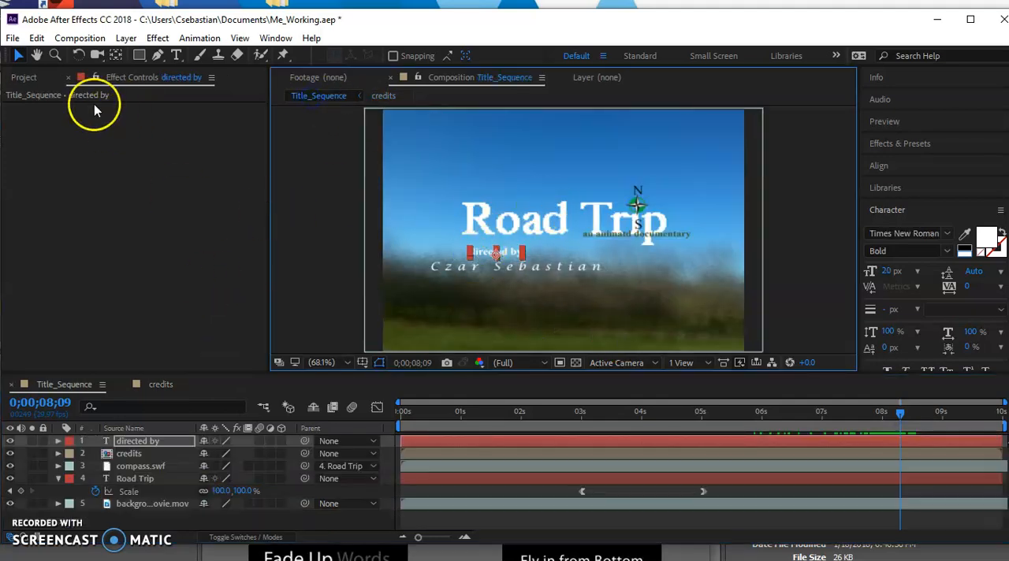
left_click_drag(488, 253, 500, 251)
left_click(827, 339)
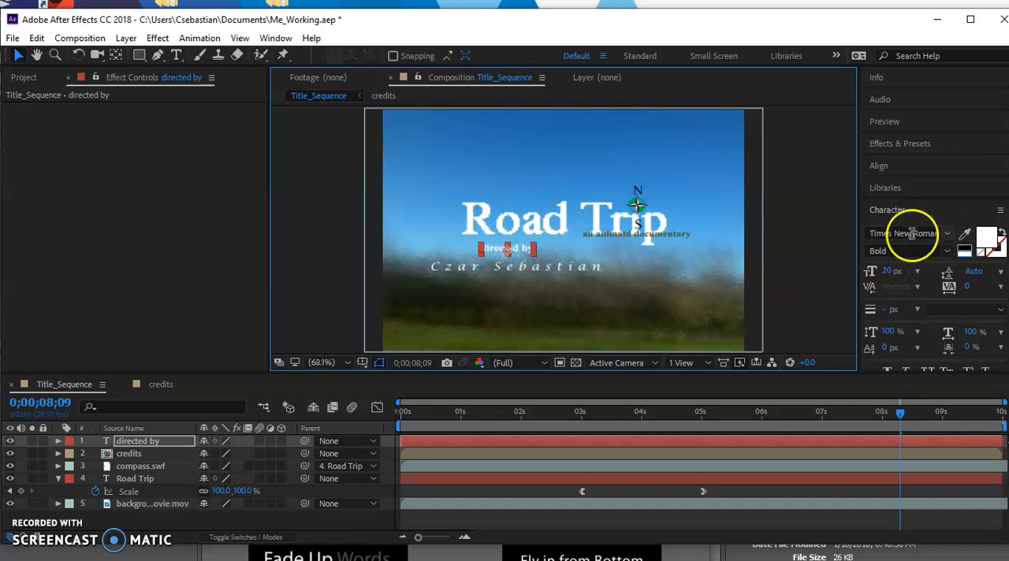
Step: Set the "directed by" text size to 24 px and add a Position keyframe to its layer at 0;00;08;09
left_click(889, 271)
type("24")
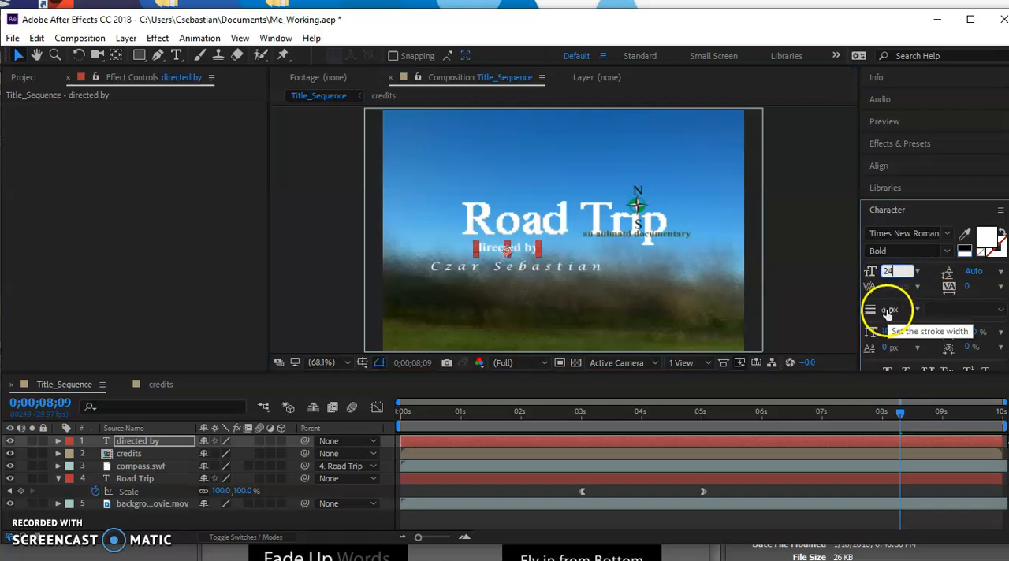
key("Return")
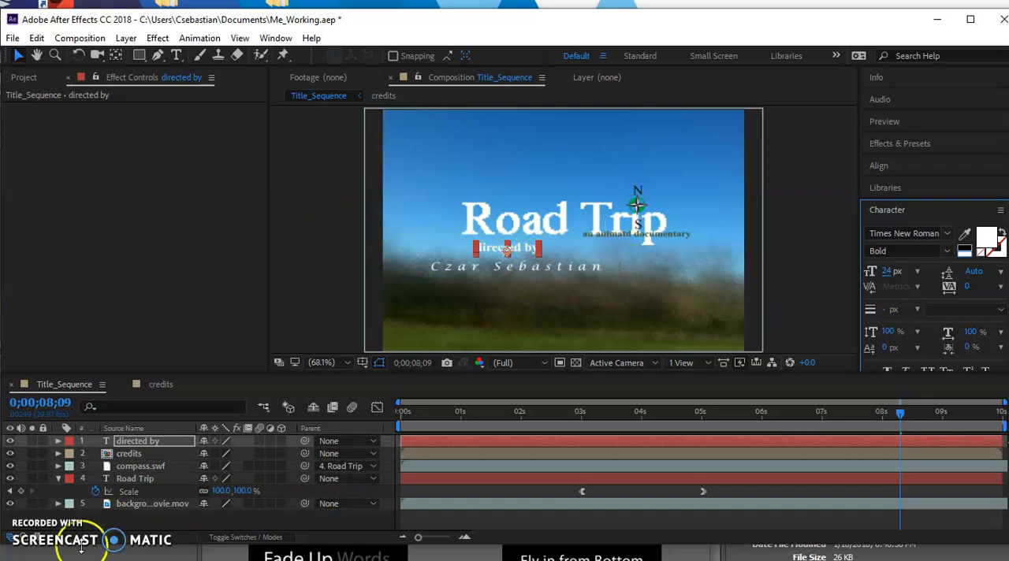
key("alt+shift+p")
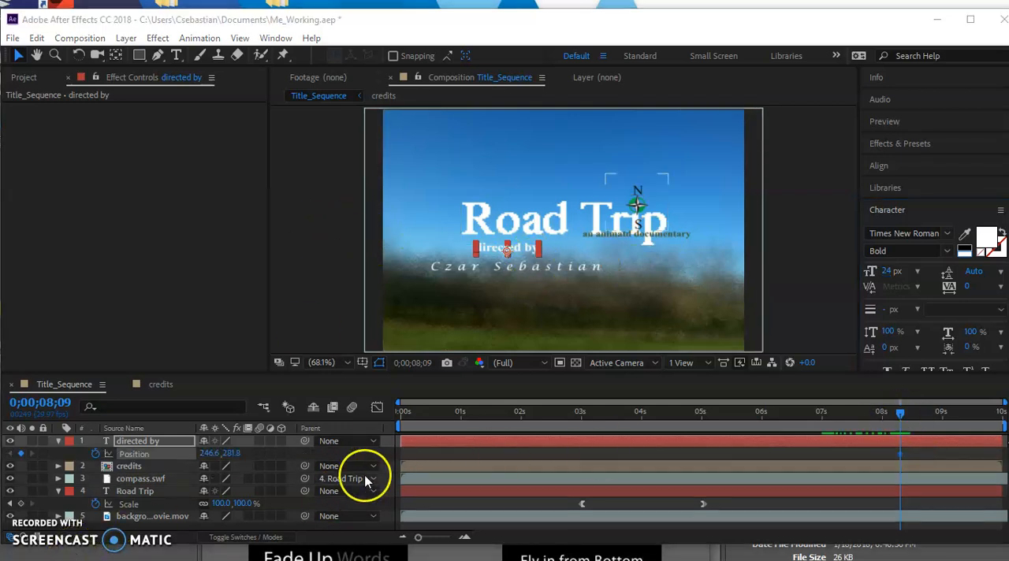
left_click(132, 444)
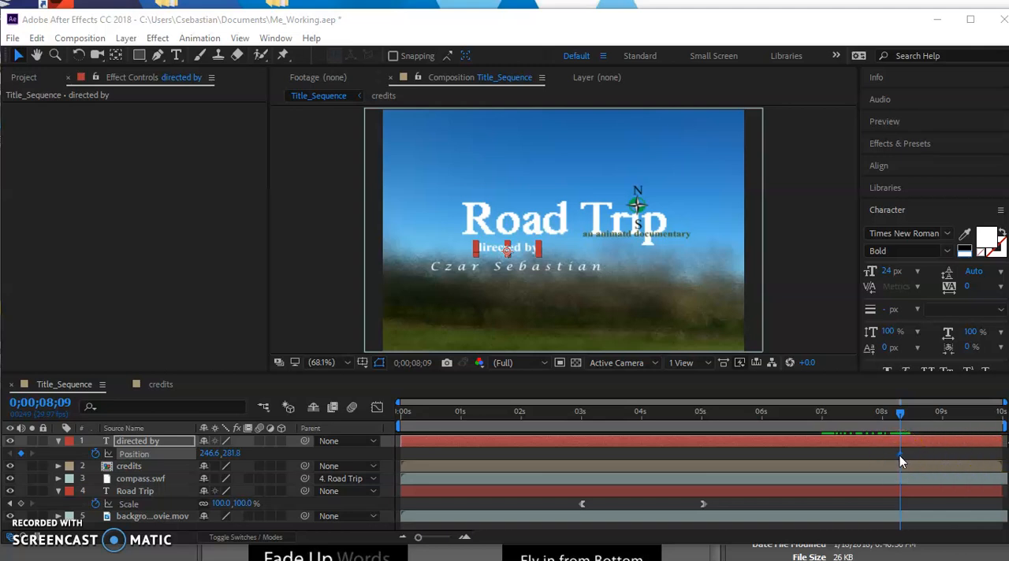
Step: At 0;00;07;00, move the "directed by" text horizontally off the frame's left edge to a Position of about -95, 282
left_click(901, 414)
left_click_drag(902, 417, 825, 423)
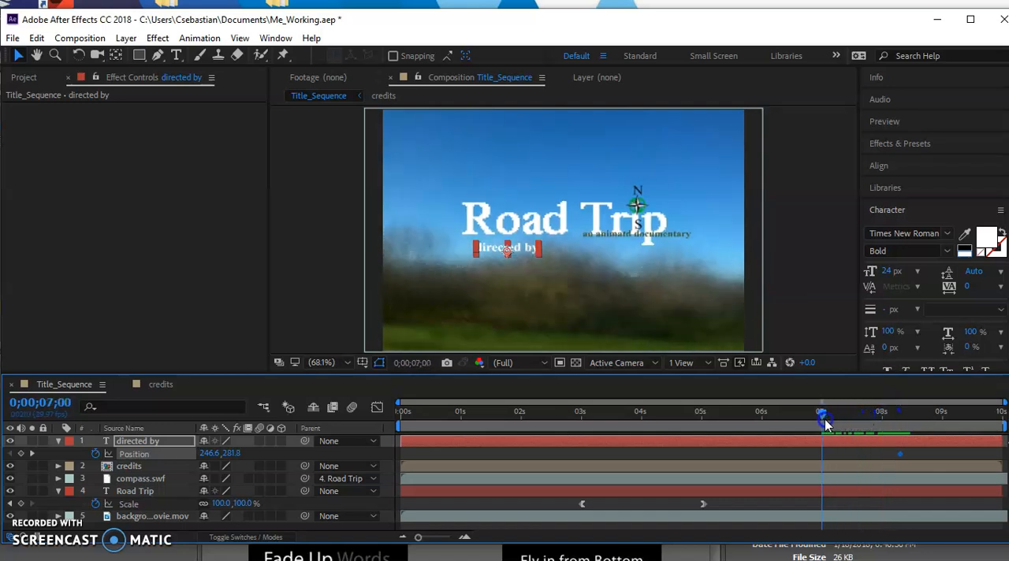
left_click(491, 283)
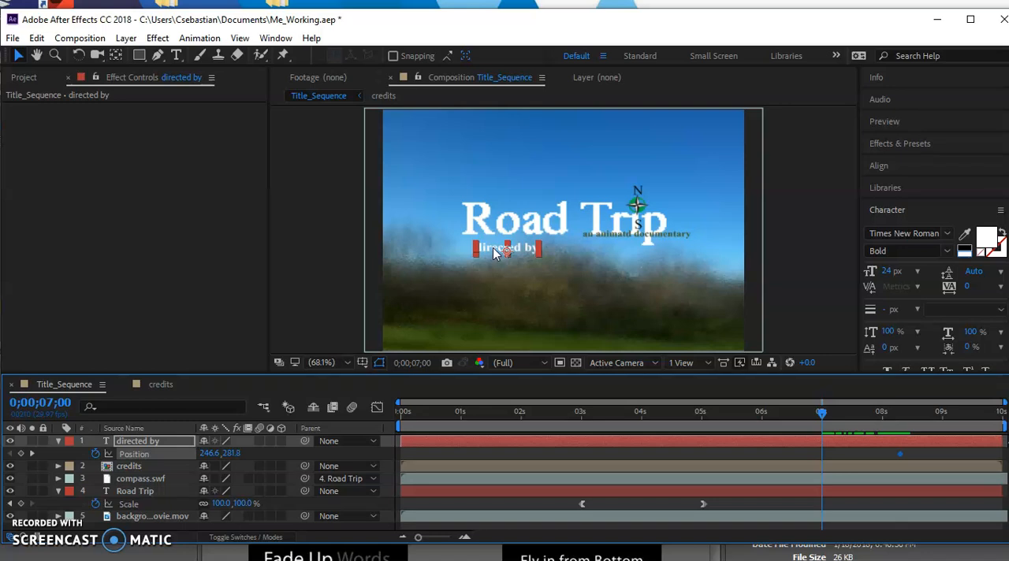
left_click(494, 252)
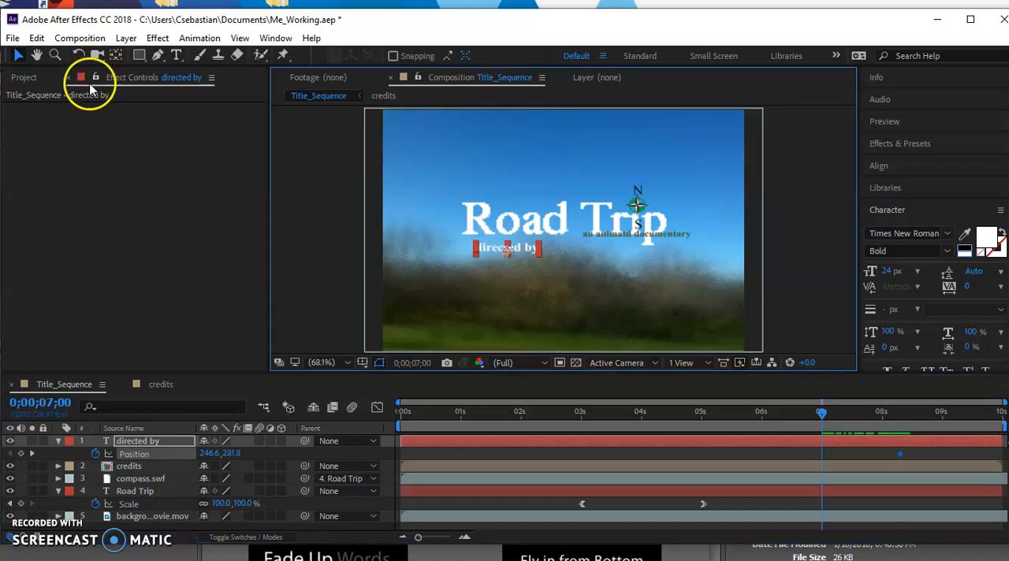
left_click(18, 56)
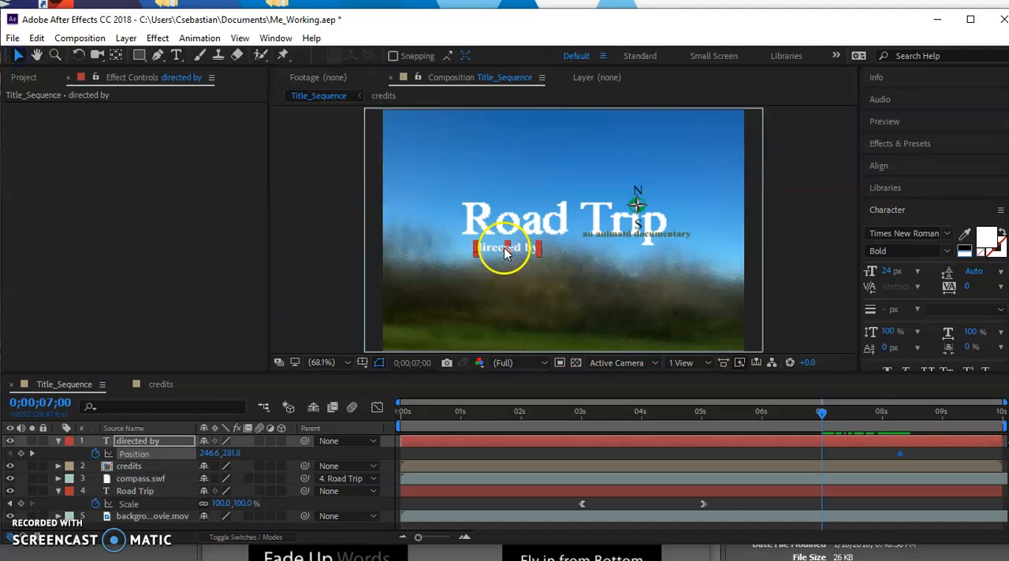
left_click(143, 444)
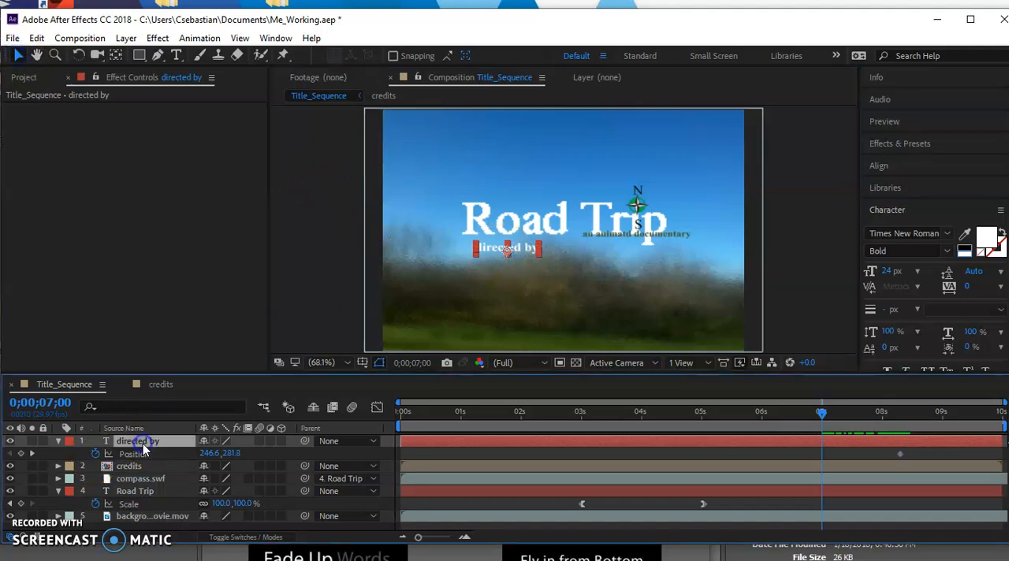
left_click(497, 253)
left_click_drag(489, 252, 313, 258)
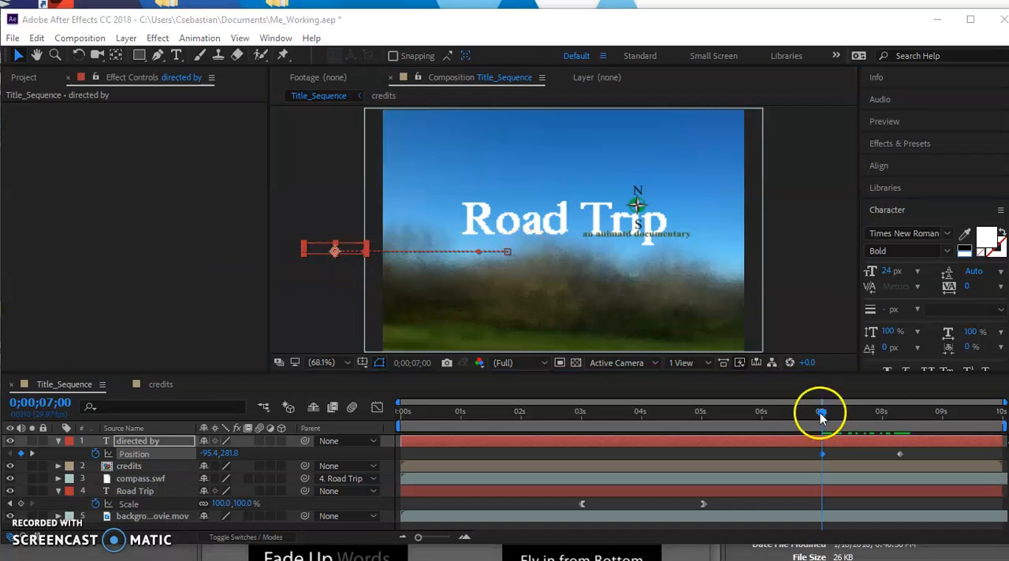
mouse_move(826, 418)
left_mouse_down()
mouse_move(918, 410)
mouse_move(514, 433)
mouse_move(698, 412)
mouse_move(899, 427)
mouse_move(821, 433)
left_mouse_up()
Step: Import the car Illustrator file from the Lesson03 Assets folder as Composition - Retain Layer Sizes
key("ctrl+i")
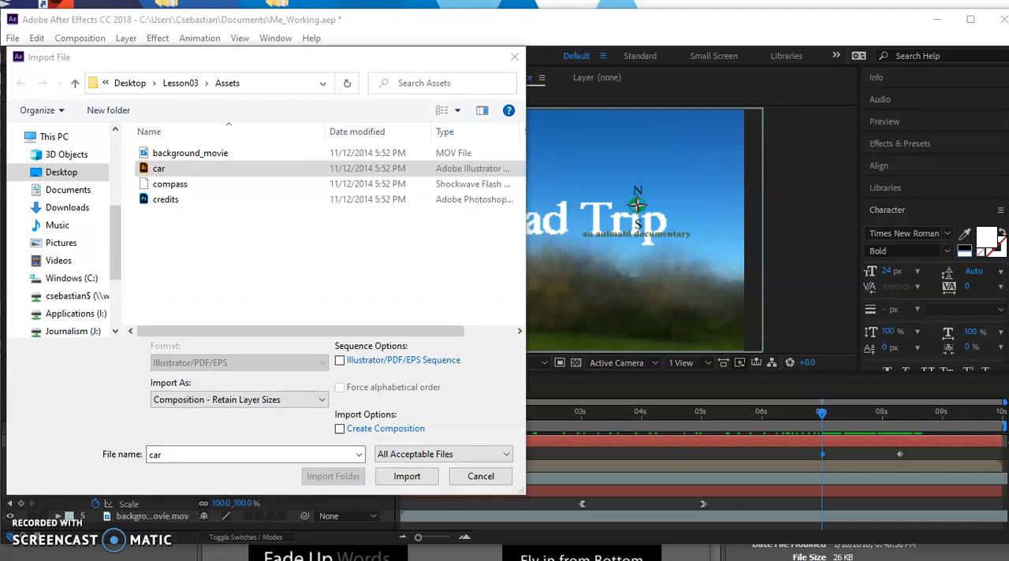
left_click(157, 170)
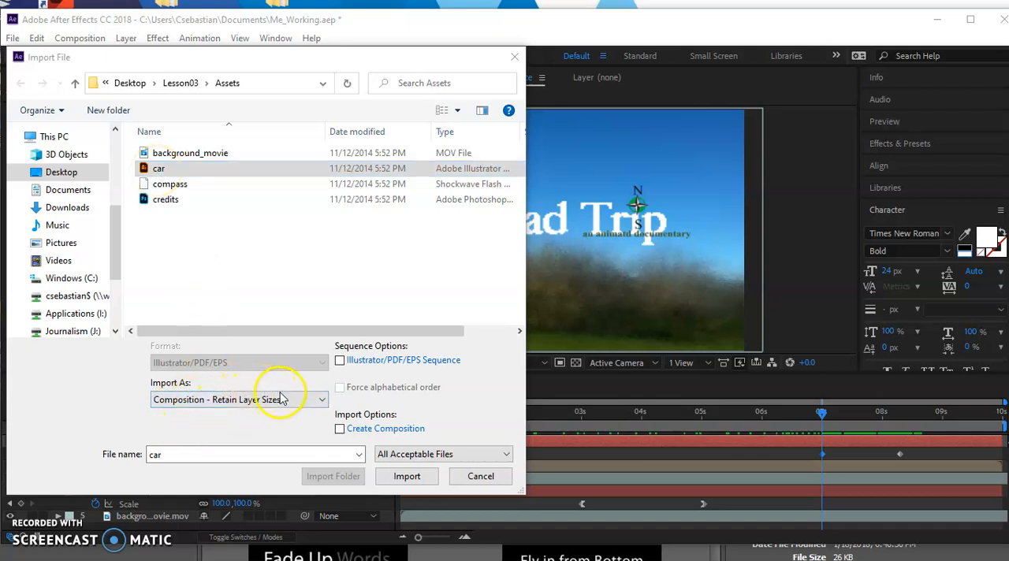
left_click(406, 476)
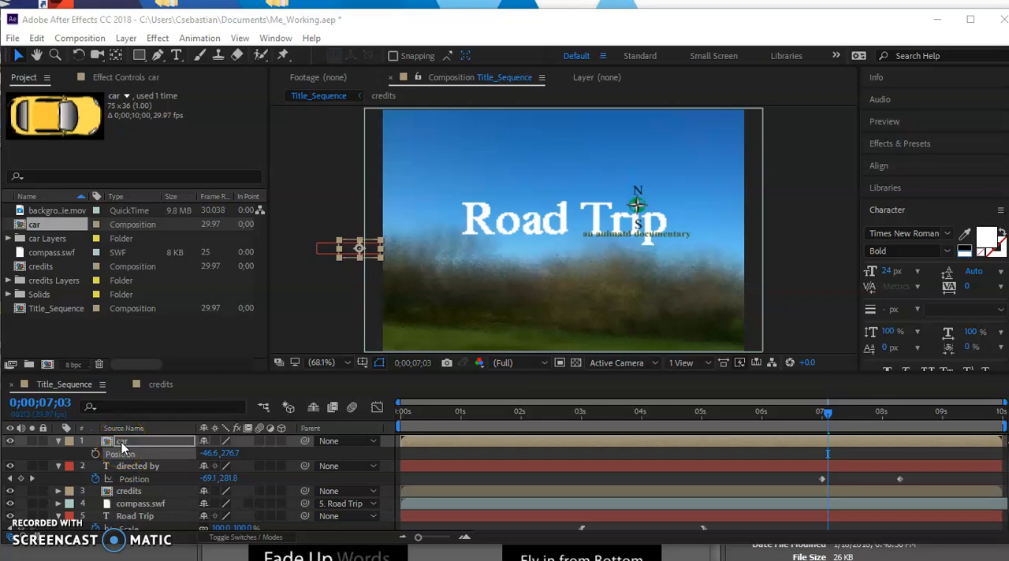
Step: Keyframe the car's Position from beyond the frame's left edge at 0;00;07;03, ahead of "directed by" at 0;00;07;12, to beyond the right edge near 0;00;09;15
left_click(119, 455)
left_click(839, 418)
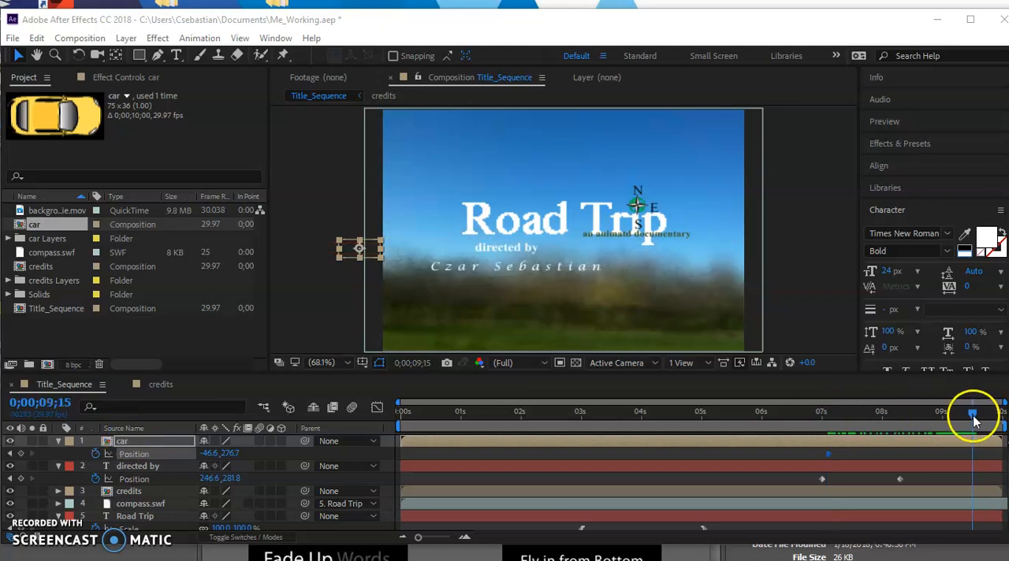
left_click_drag(821, 435, 829, 433)
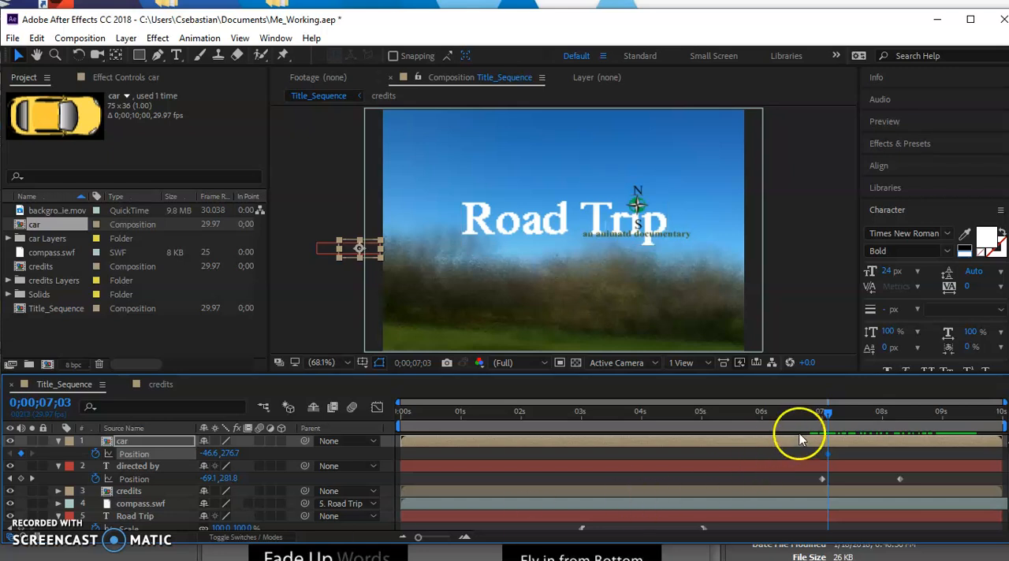
left_click_drag(826, 413, 974, 423)
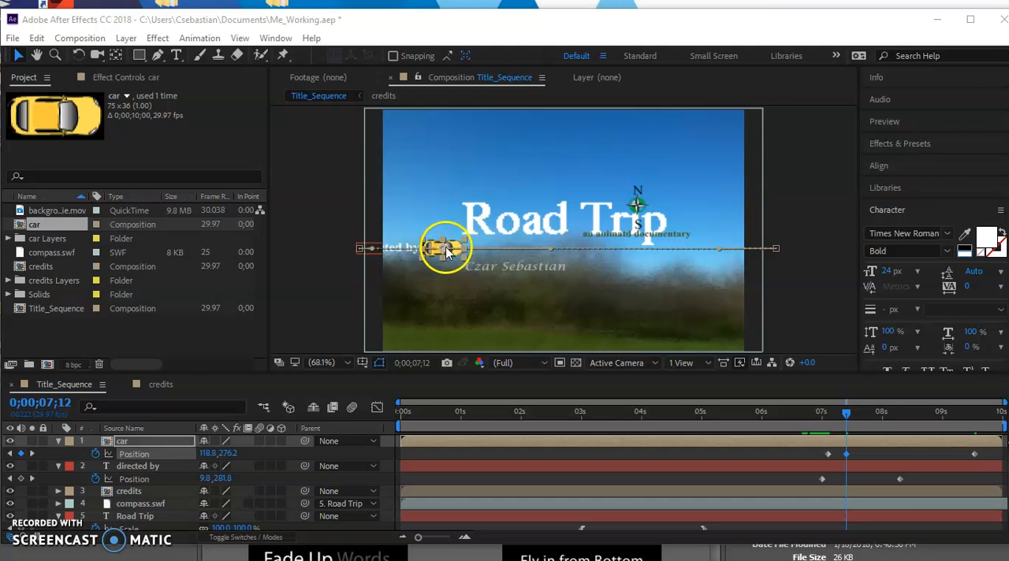
left_click_drag(847, 413, 784, 412)
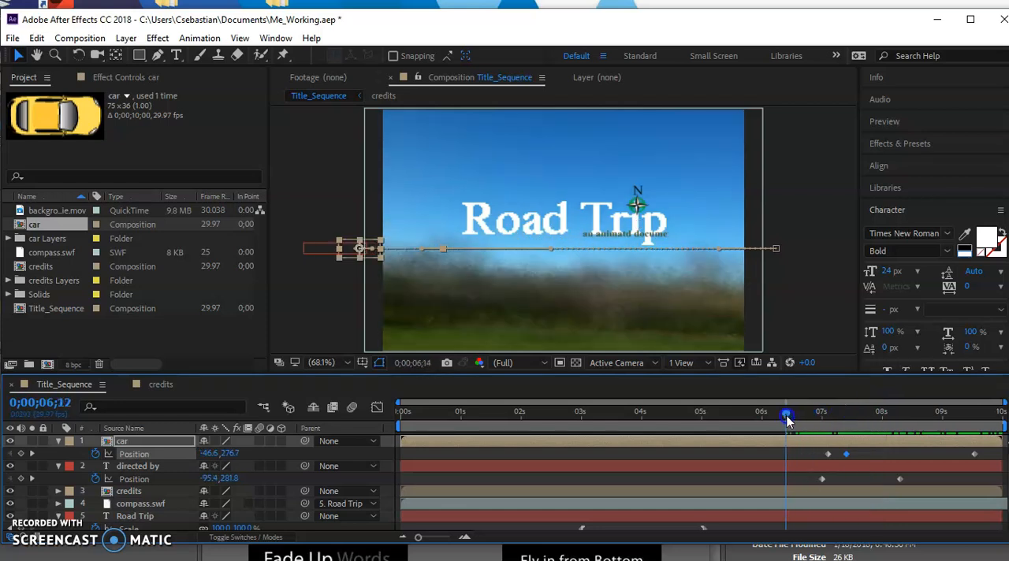
Step: Save the project and enable motion blur for the car, directed by, compass.swf and Road Trip layers in Title_Sequence
left_click(215, 523)
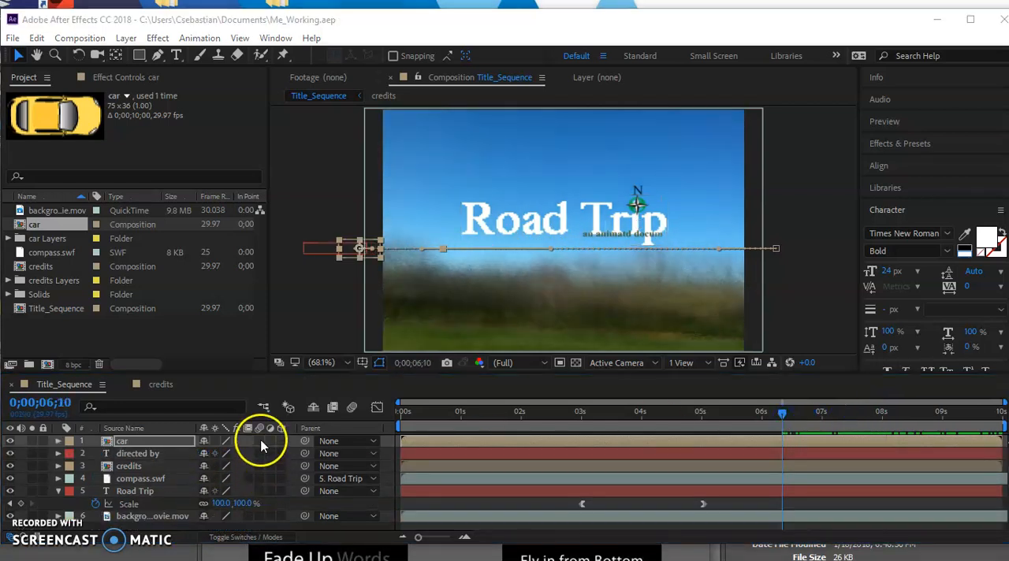
left_click(258, 441)
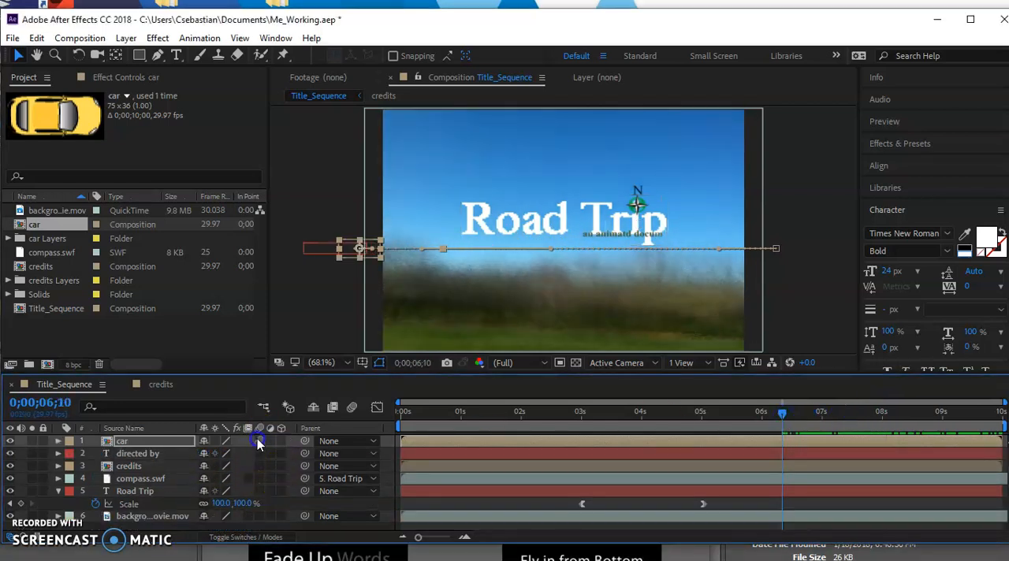
left_click(258, 453)
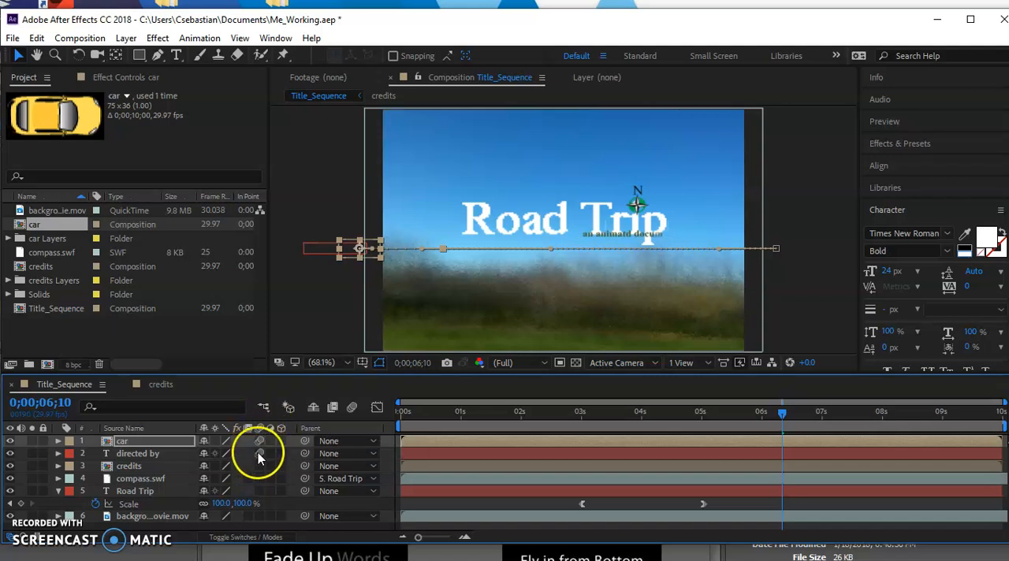
left_click(259, 479)
left_click(259, 491)
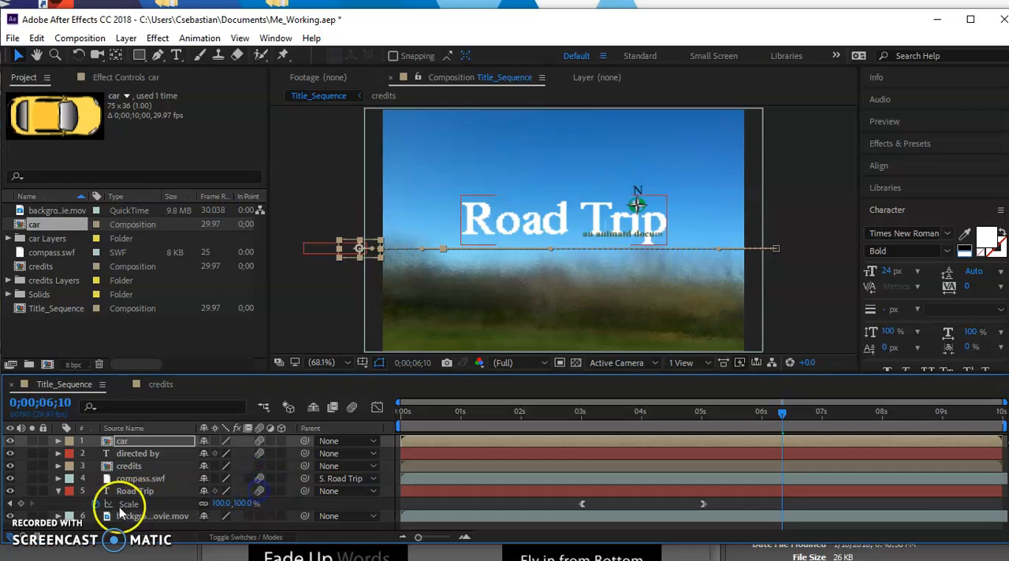
Step: Enable motion blur for both text layers in the credits composition, and return to Title_Sequence
left_click(58, 491)
left_click(128, 506)
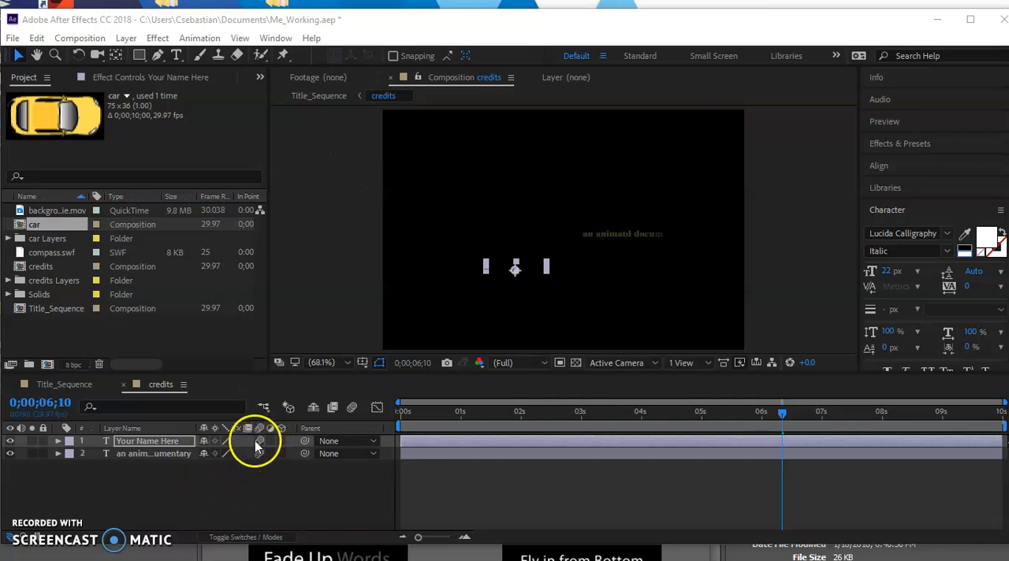
left_click(317, 95)
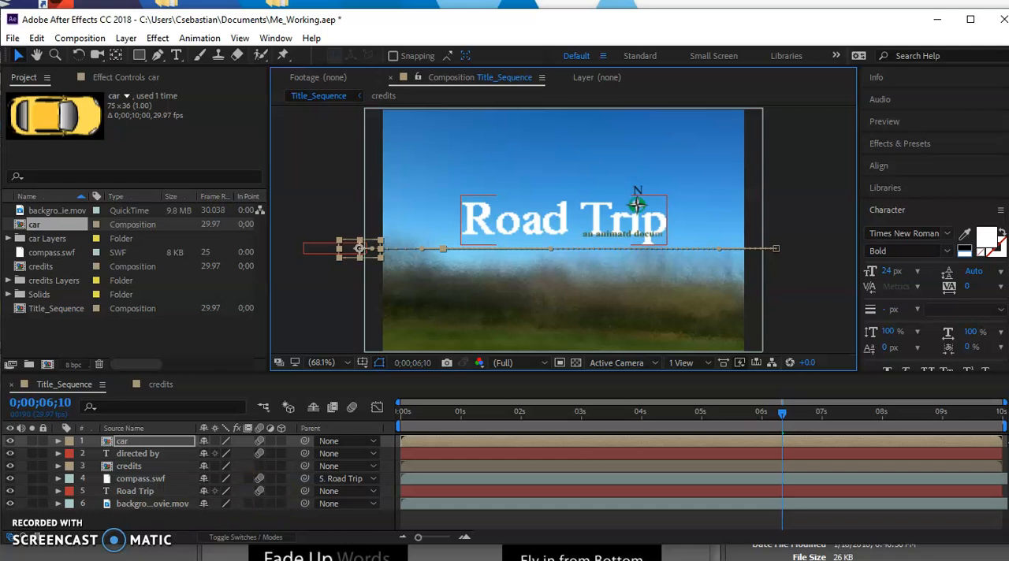
Step: Turn on motion blur for the whole Title_Sequence composition, and move the current time to 0;00;06;20
left_click(351, 407)
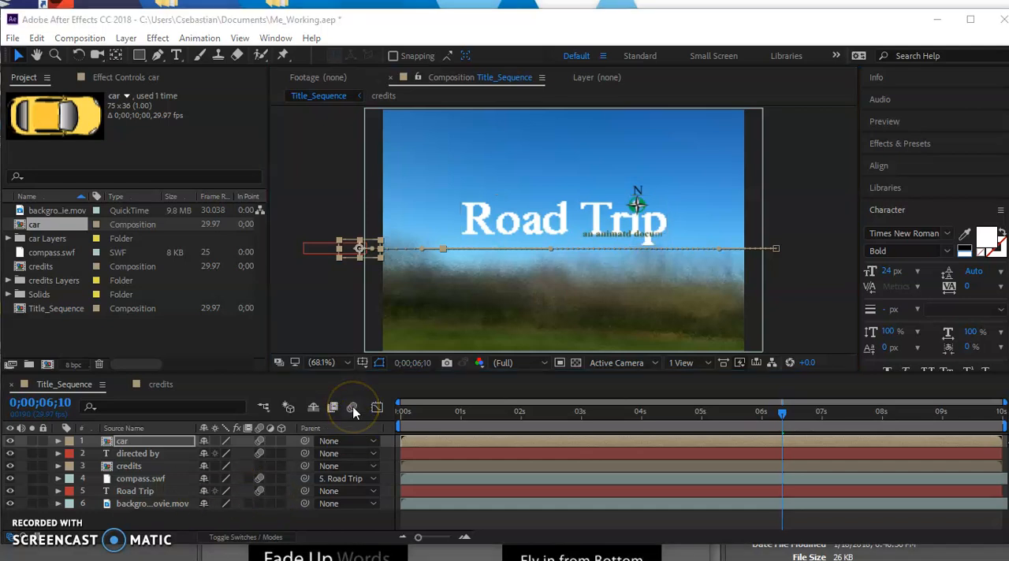
left_click(351, 408)
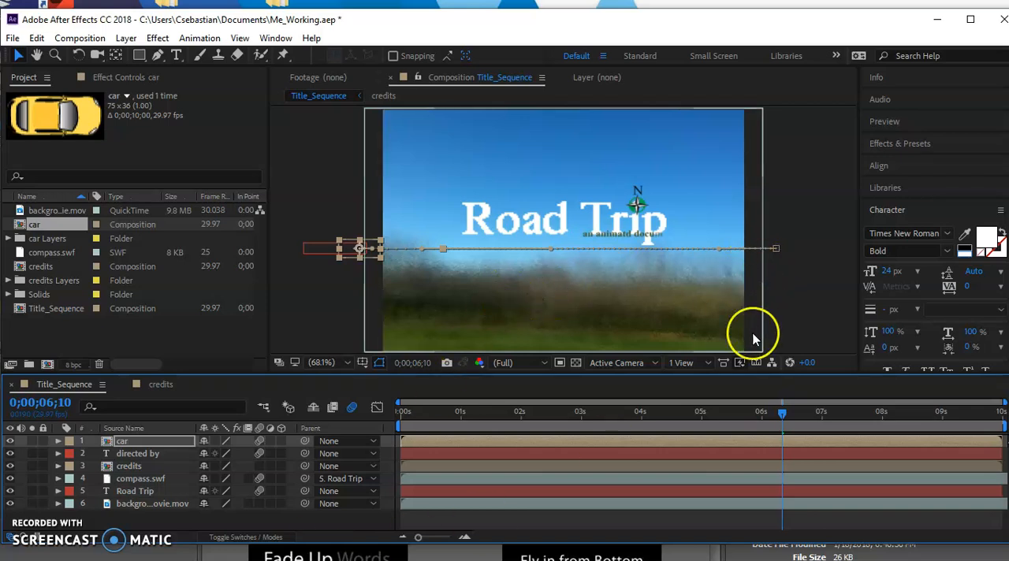
left_click_drag(780, 410, 801, 444)
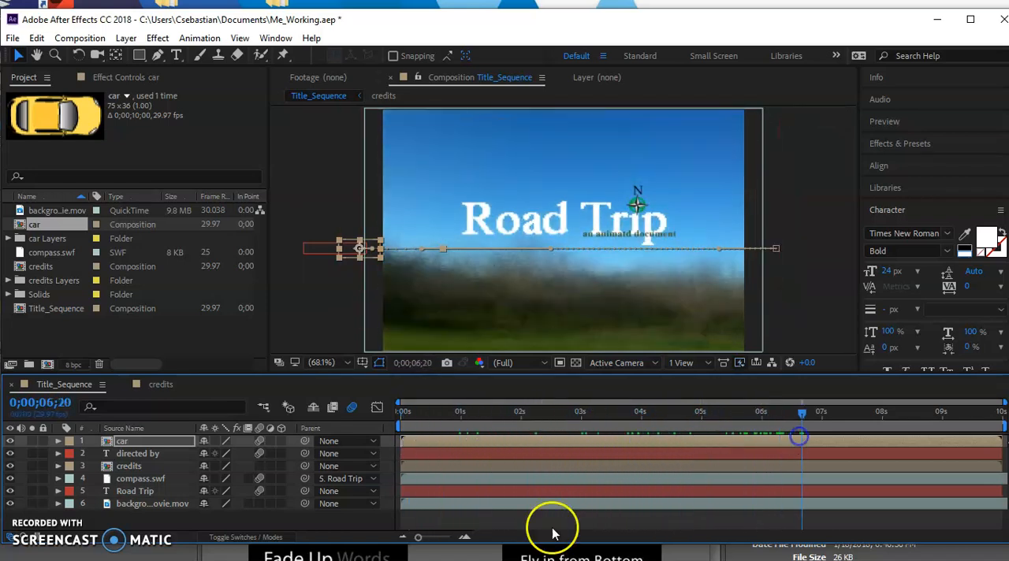